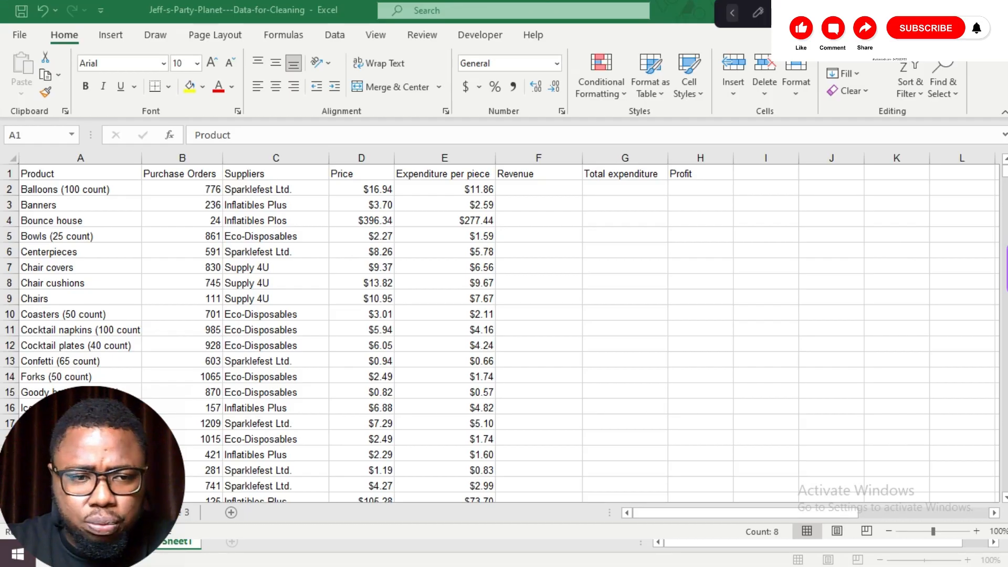
Step: Select and scroll through the full product data table to examine its extent
key(ctrl+shift+Right)
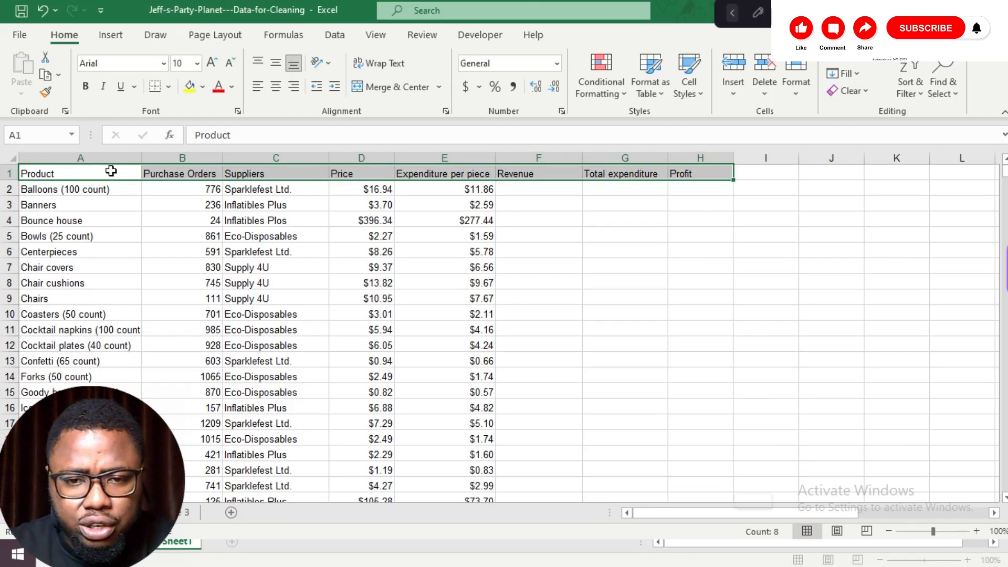
key(ctrl+shift+Down)
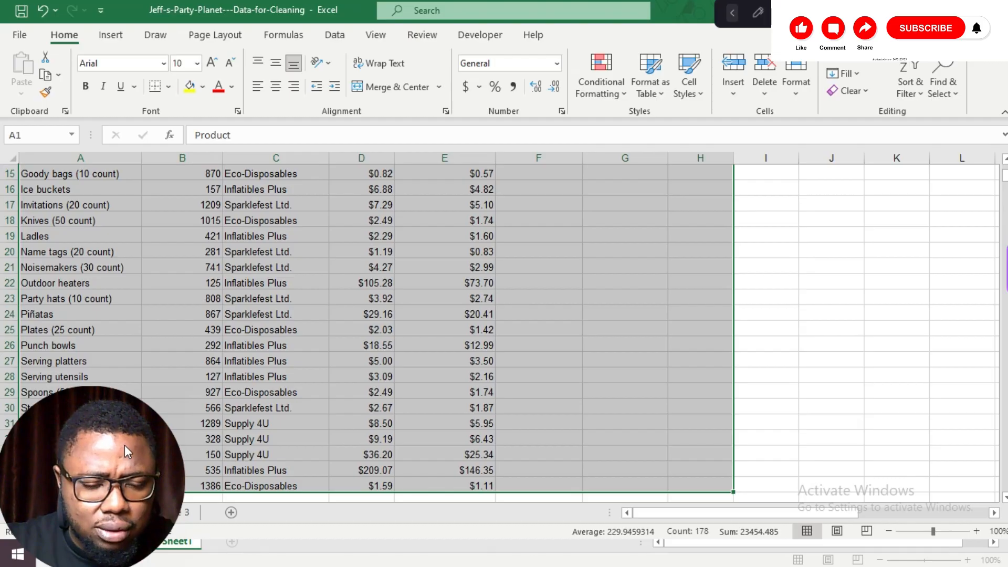
mouse_move(124, 445)
mouse_down()
mouse_move(215, 475)
mouse_move(220, 435)
mouse_move(127, 459)
mouse_up()
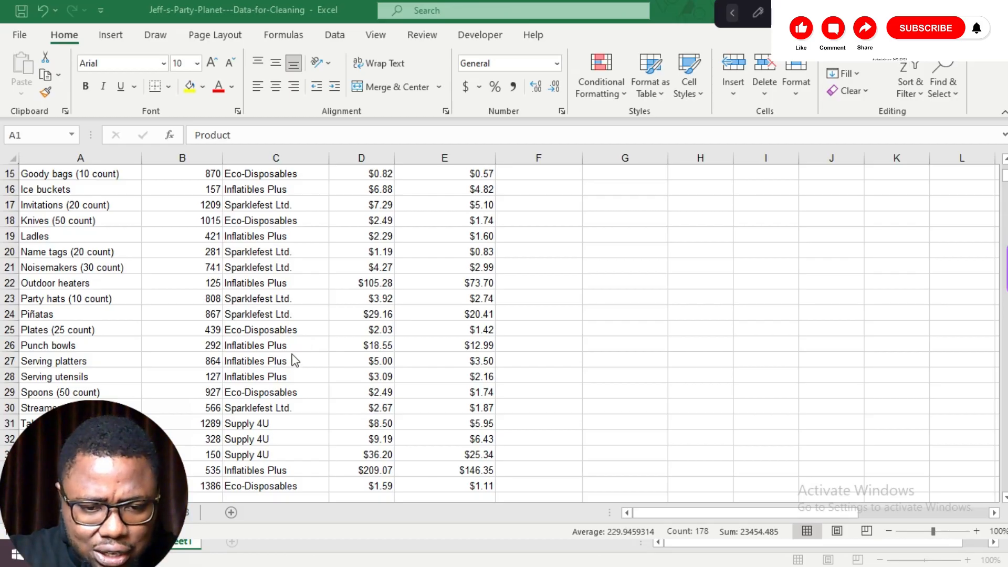
key(ctrl+a)
click(246, 297)
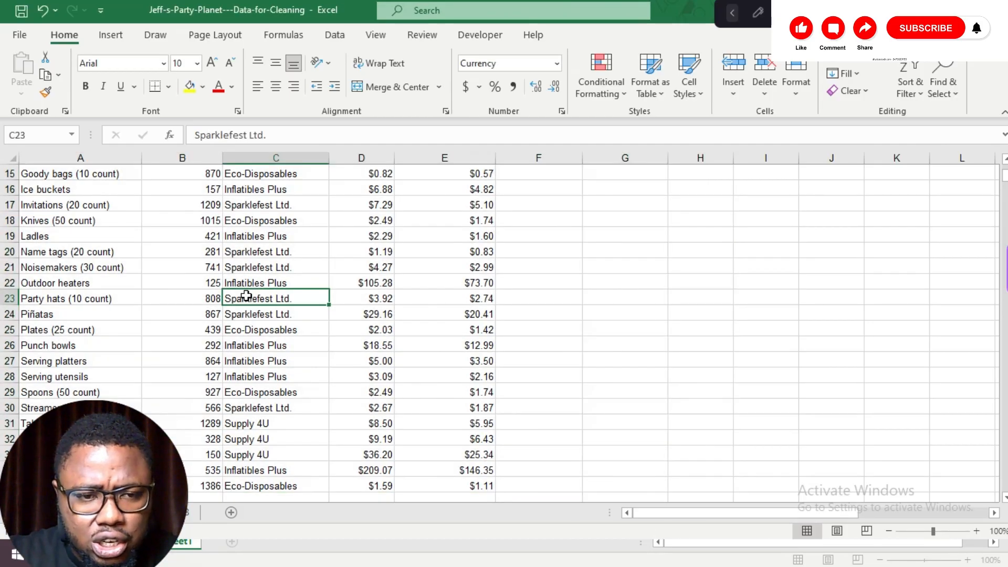
scroll(244, 295, up, 5)
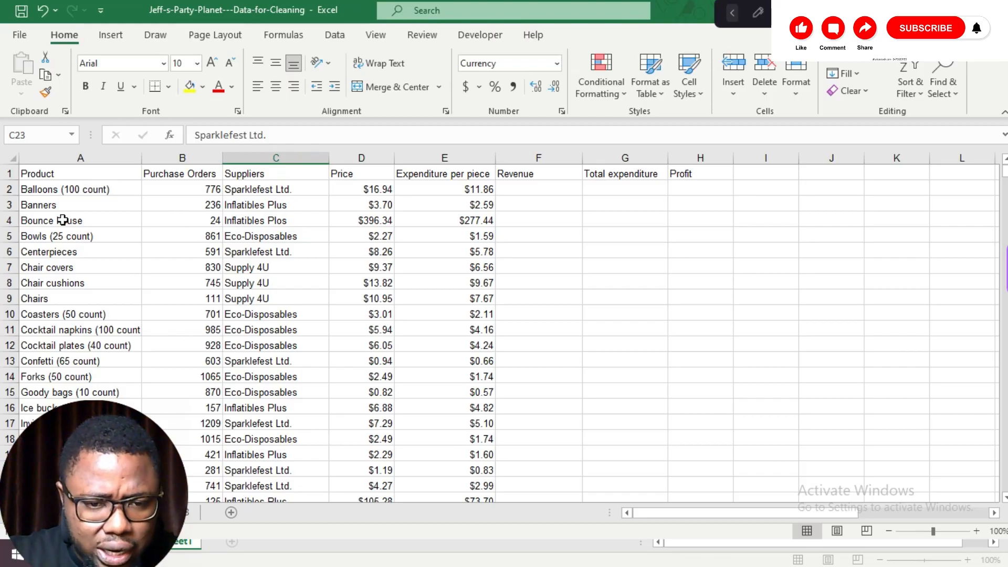
scroll(63, 220, down, 5)
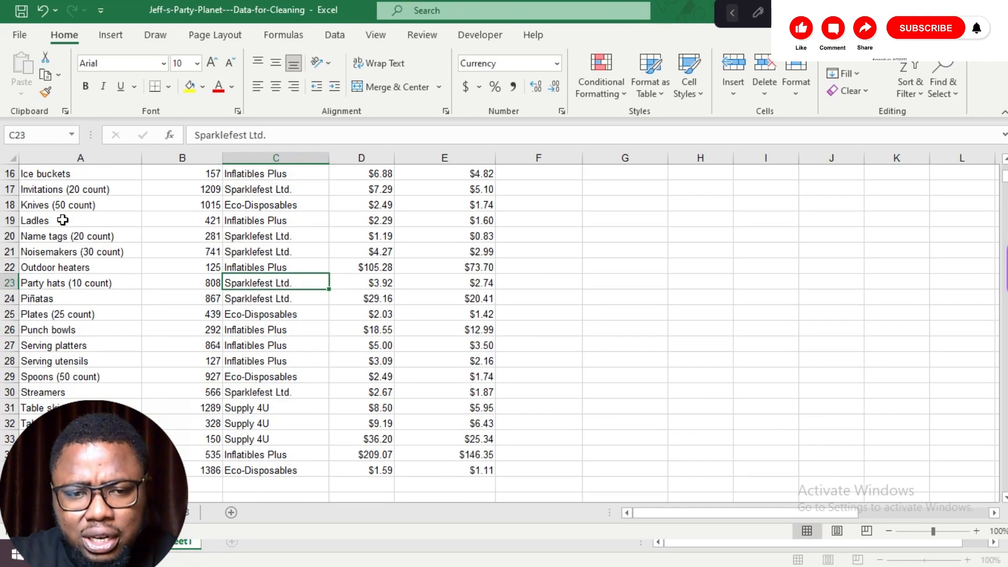
scroll(63, 220, up, 5)
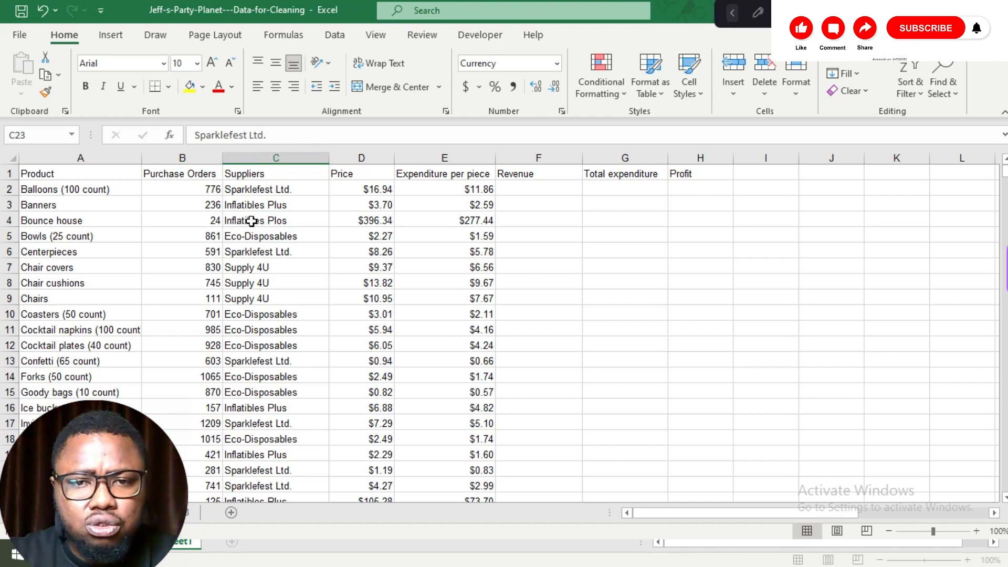
Step: Bold the header row from Product through Profit
mouse_move(56, 220)
mouse_down()
mouse_move(252, 220)
mouse_move(56, 177)
mouse_move(55, 217)
mouse_up()
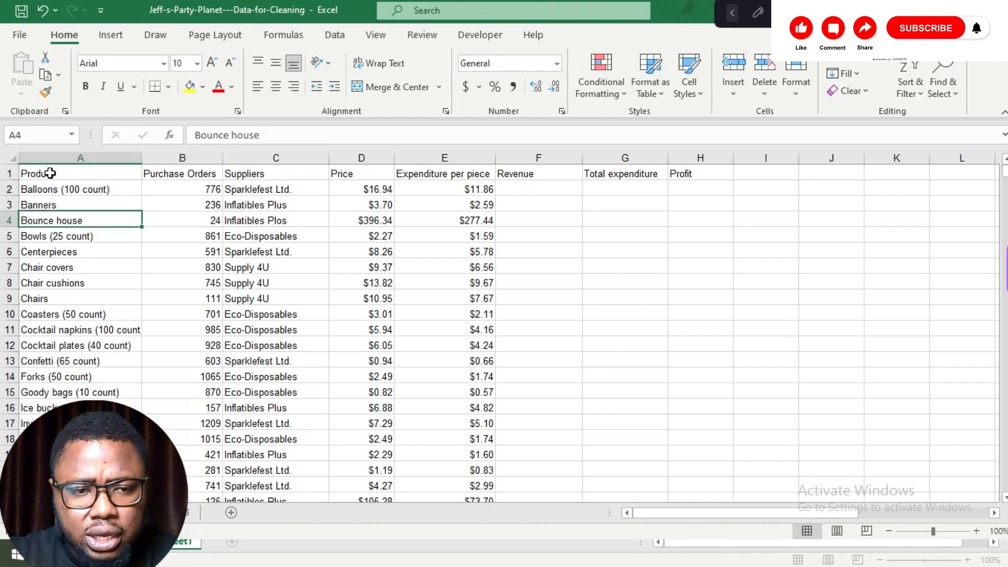
click(37, 173)
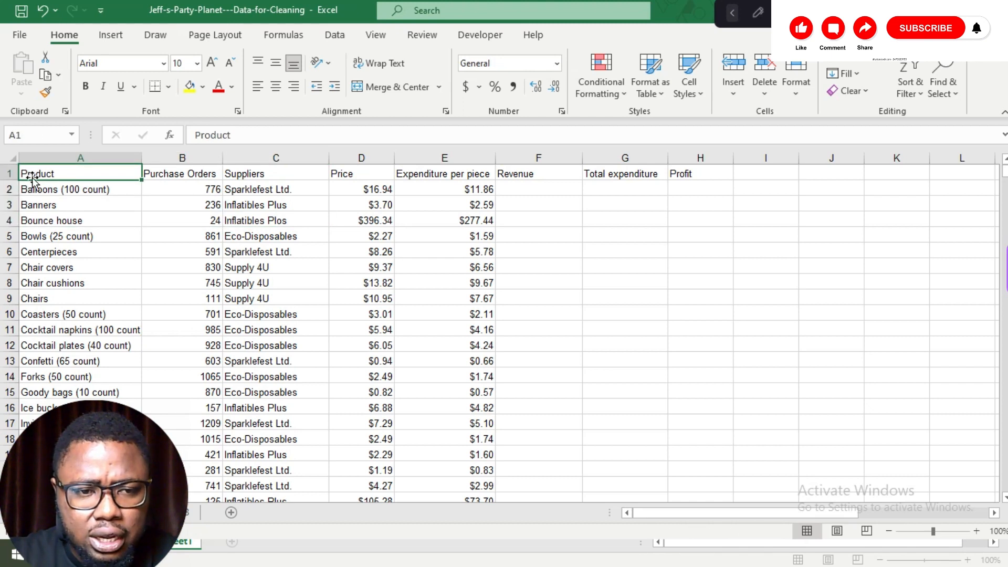
key(ctrl+shift+Right)
key(ctrl+b)
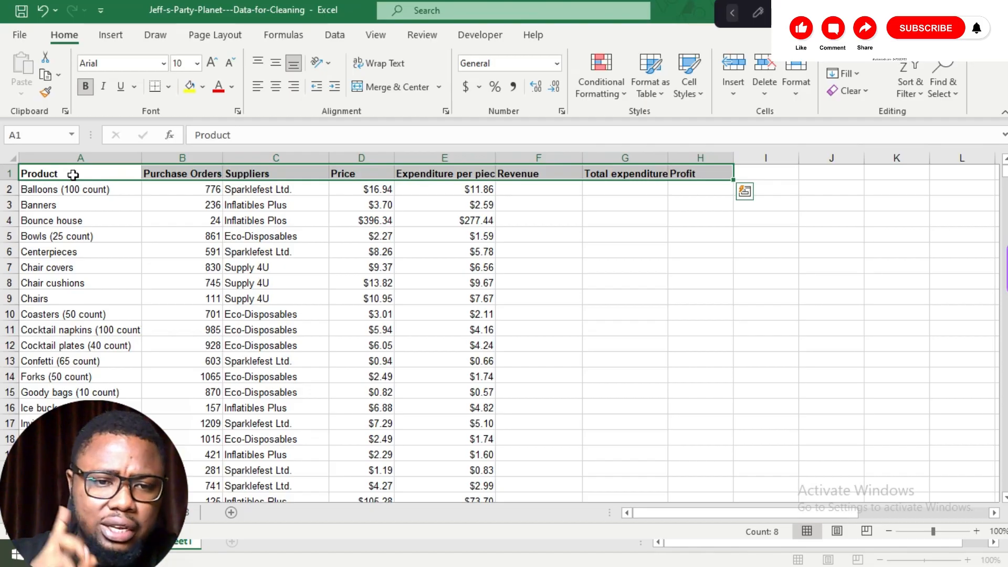
Step: Format the Purchase Orders column as Number with no decimal places
click(195, 158)
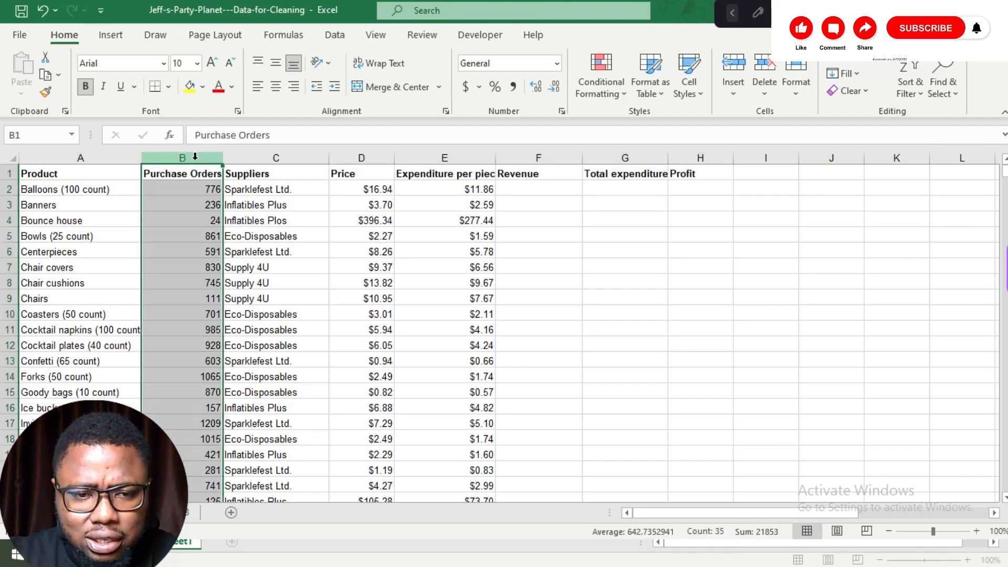
click(557, 65)
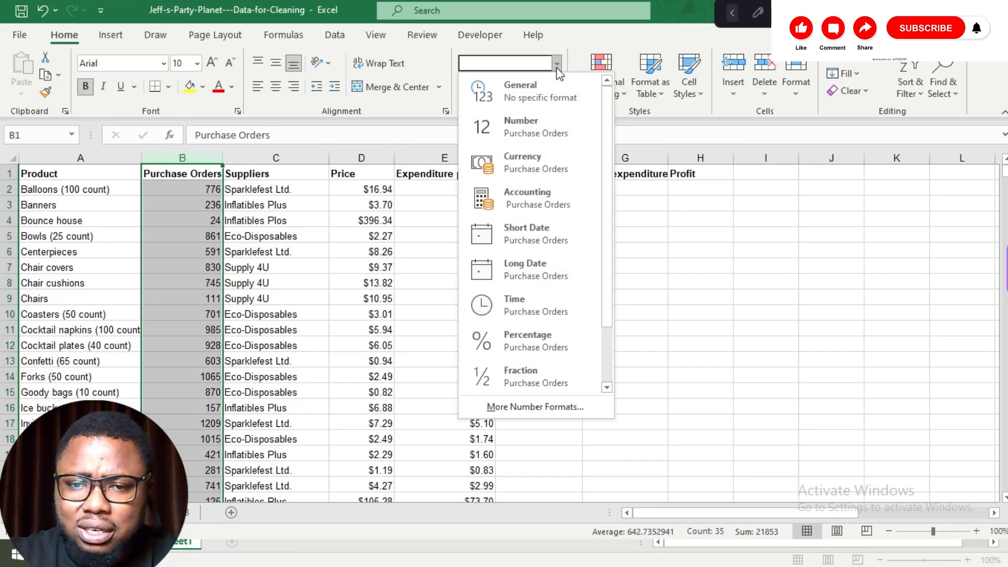
click(519, 122)
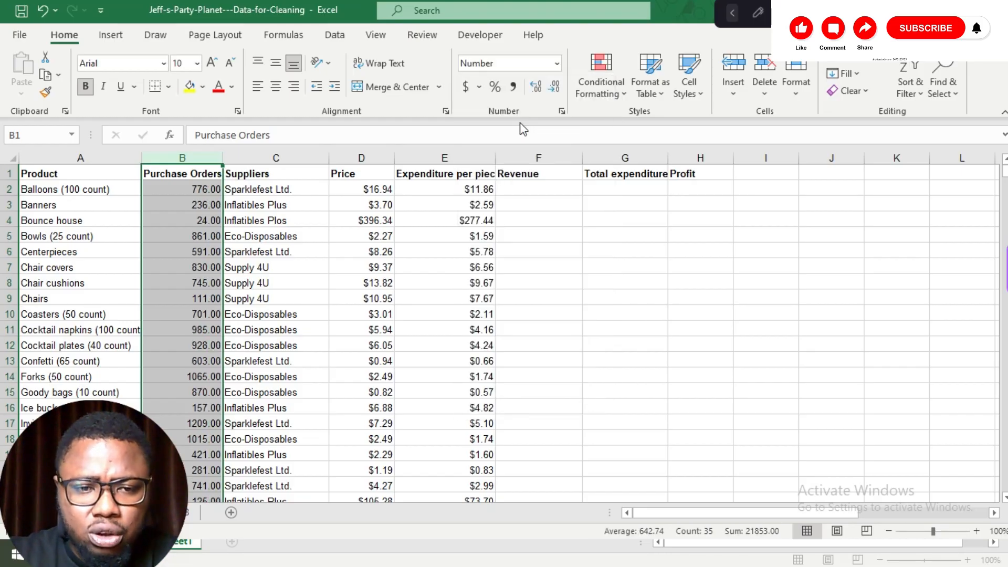
click(540, 83)
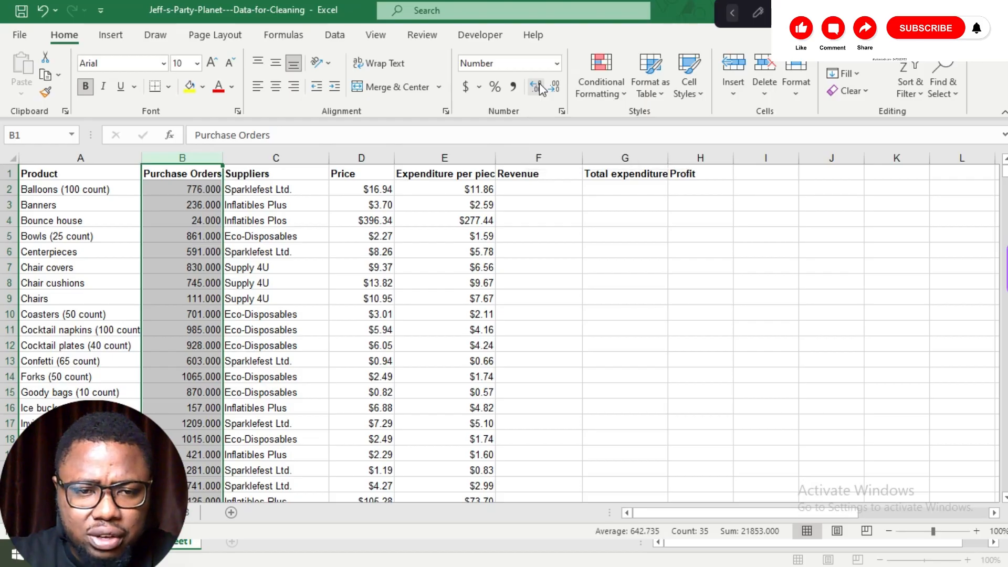
click(556, 85)
click(556, 85)
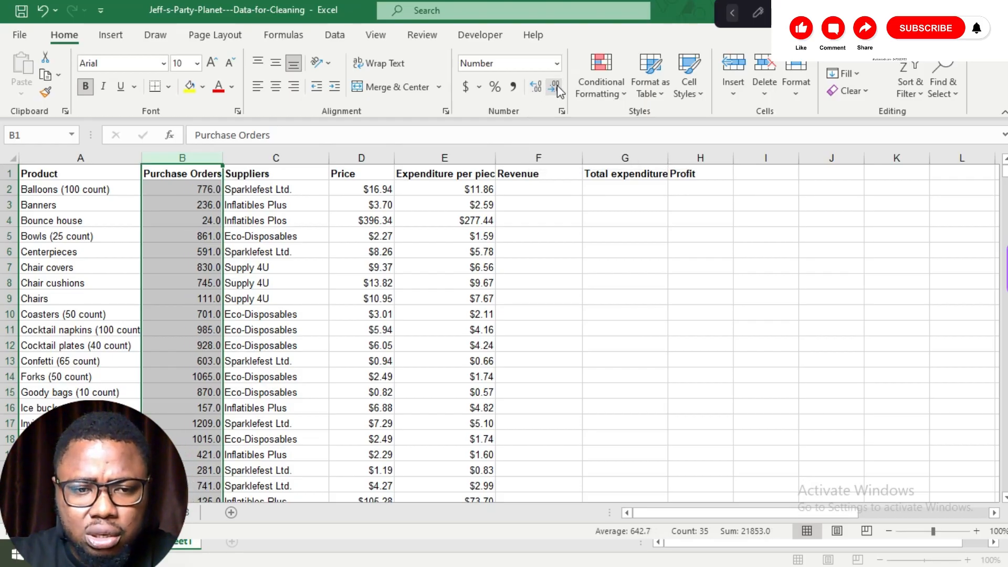
click(556, 85)
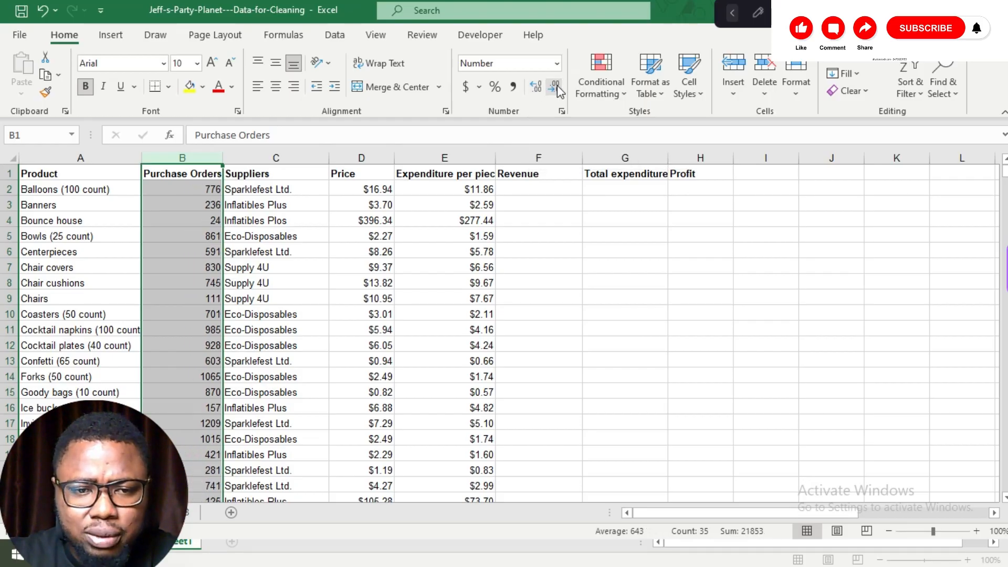
Step: Set the Product column's number format to General
click(83, 158)
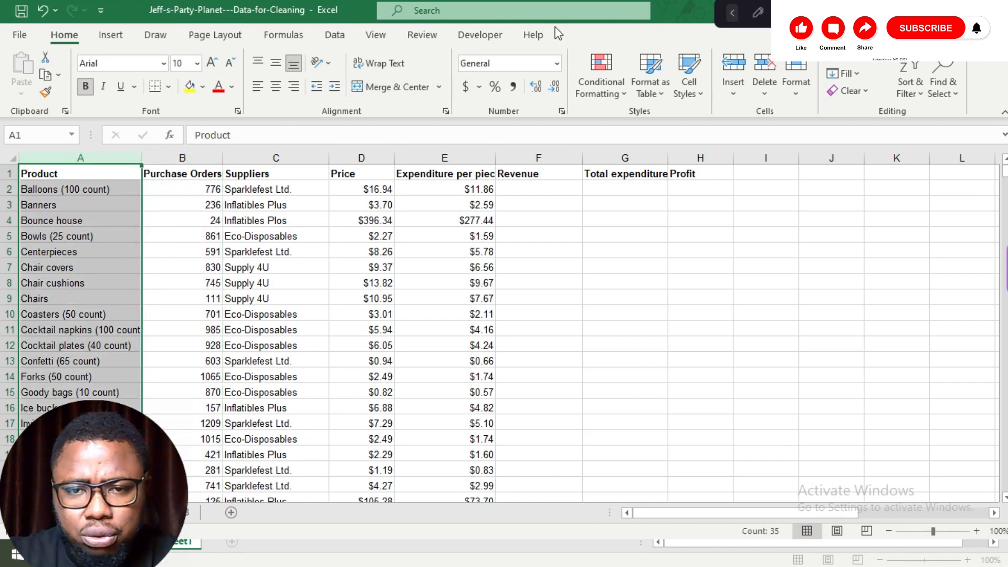
click(556, 63)
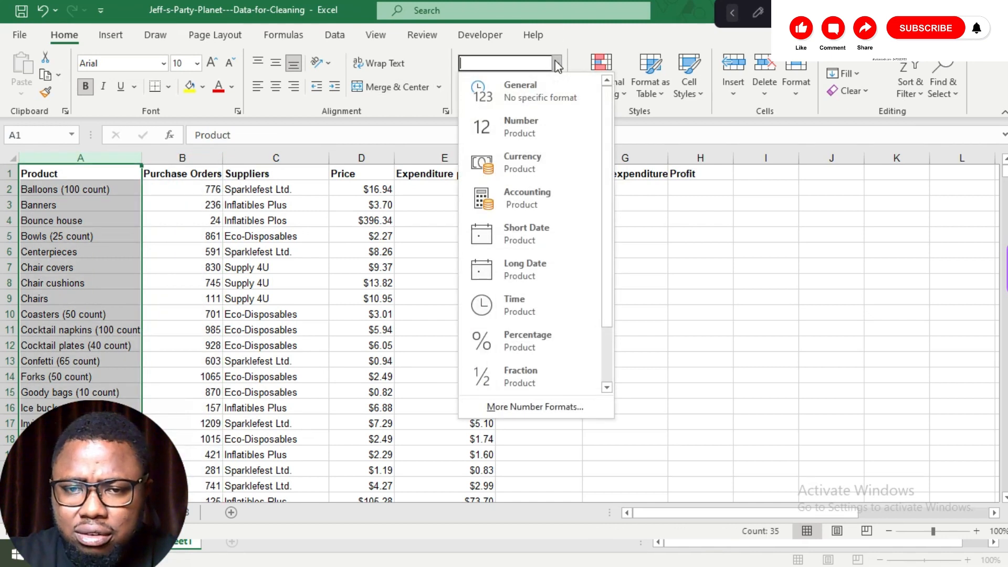
click(540, 89)
Step: Switch the Price column to Number format and then back to Currency
click(363, 157)
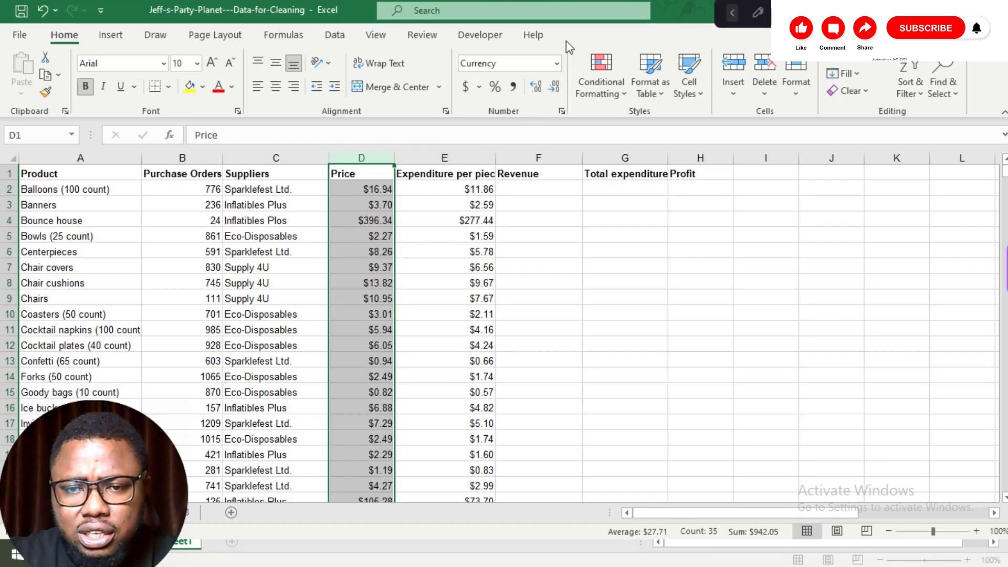
click(557, 62)
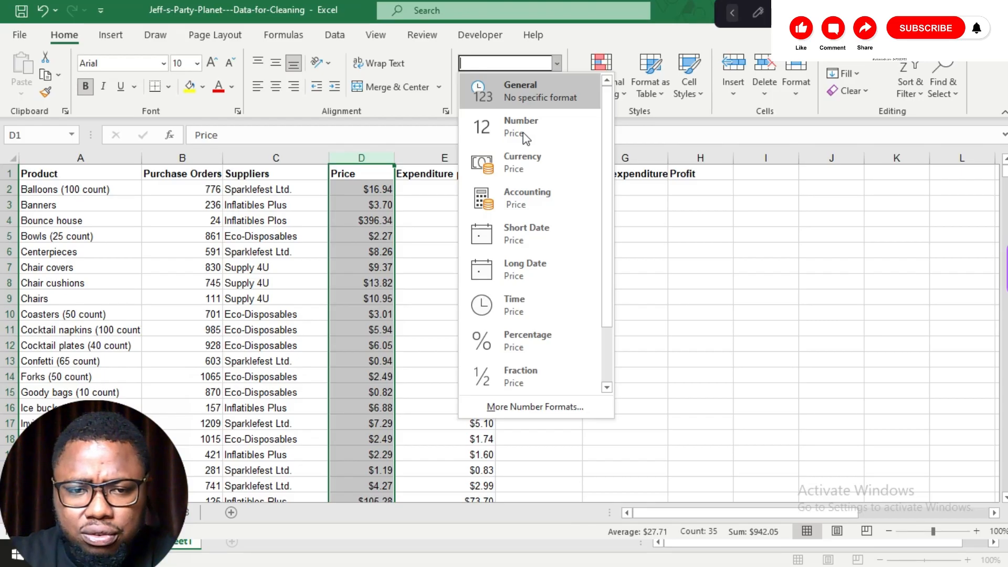
click(509, 126)
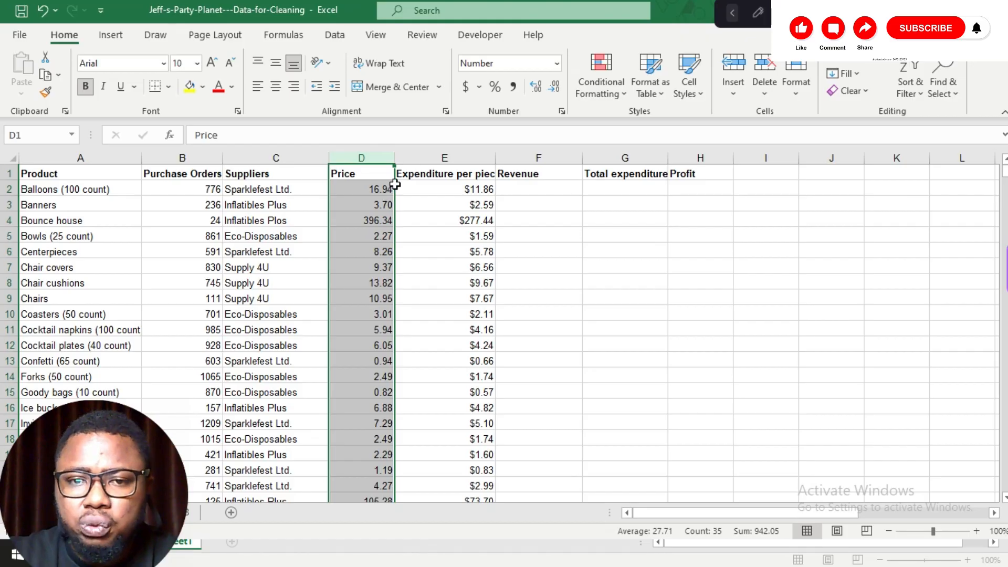
click(557, 63)
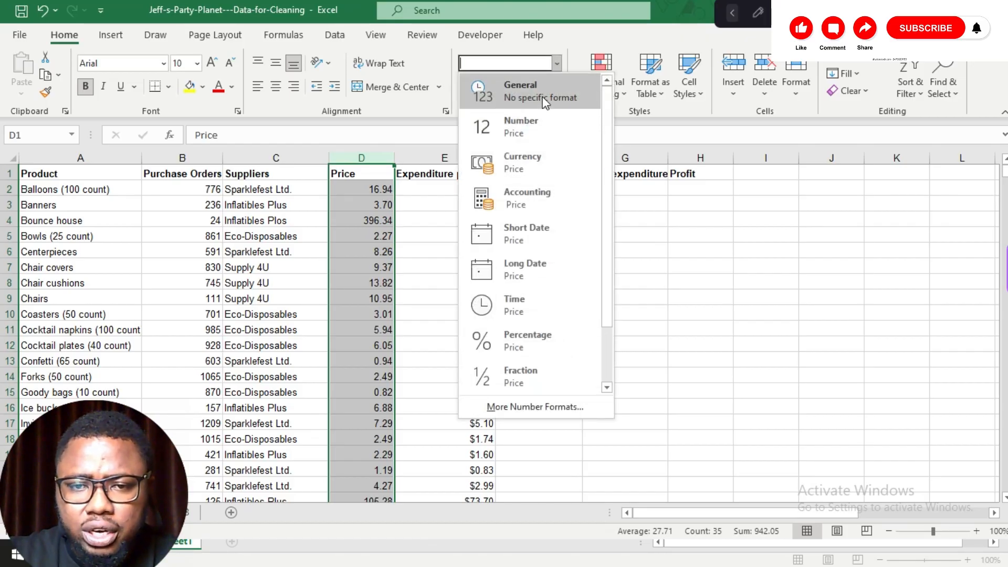
click(528, 164)
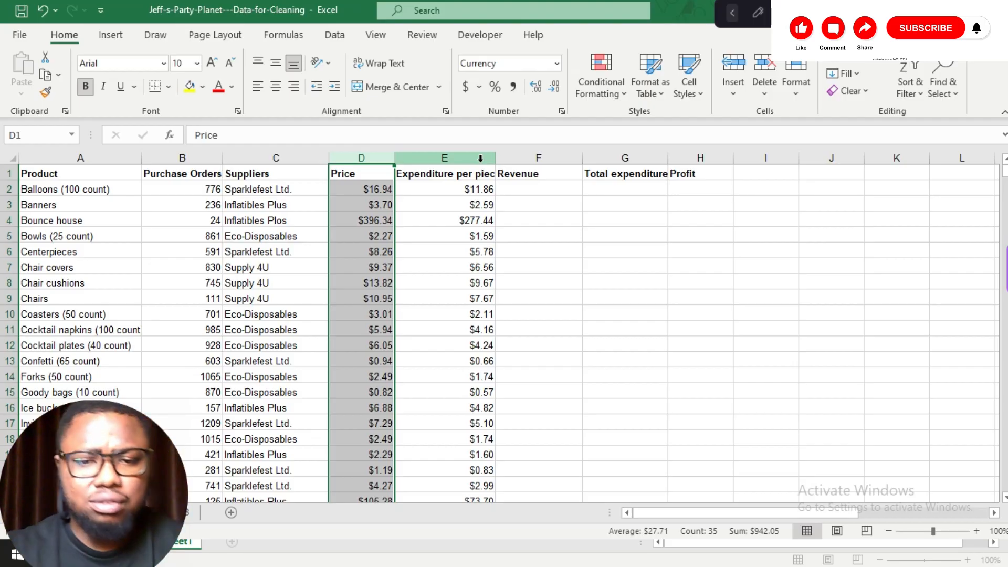
Step: Enter the Revenue formula =B2*D2 for the first product and fill it down the column
scroll(461, 242, down, 10)
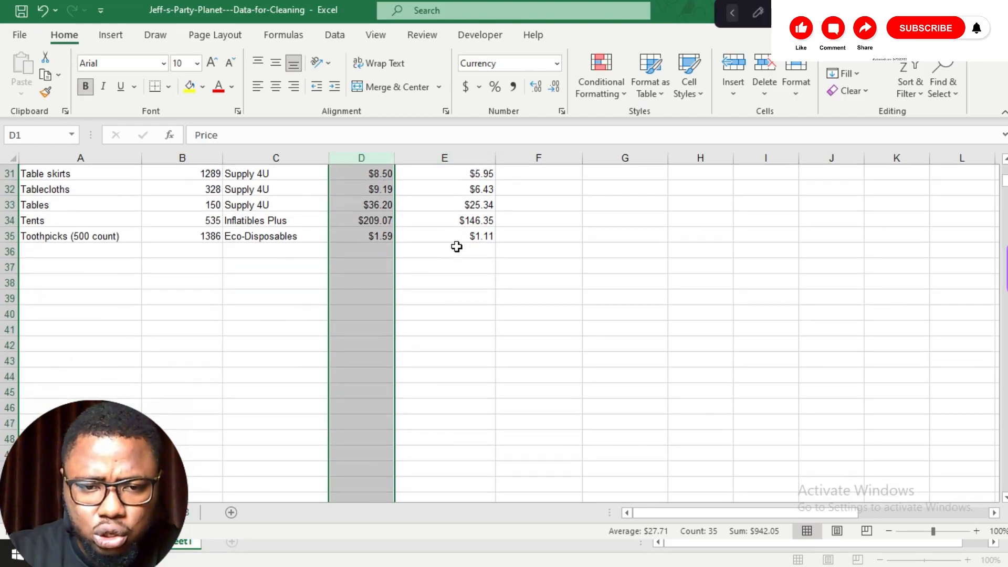
scroll(457, 247, up, 1)
scroll(456, 247, up, 10)
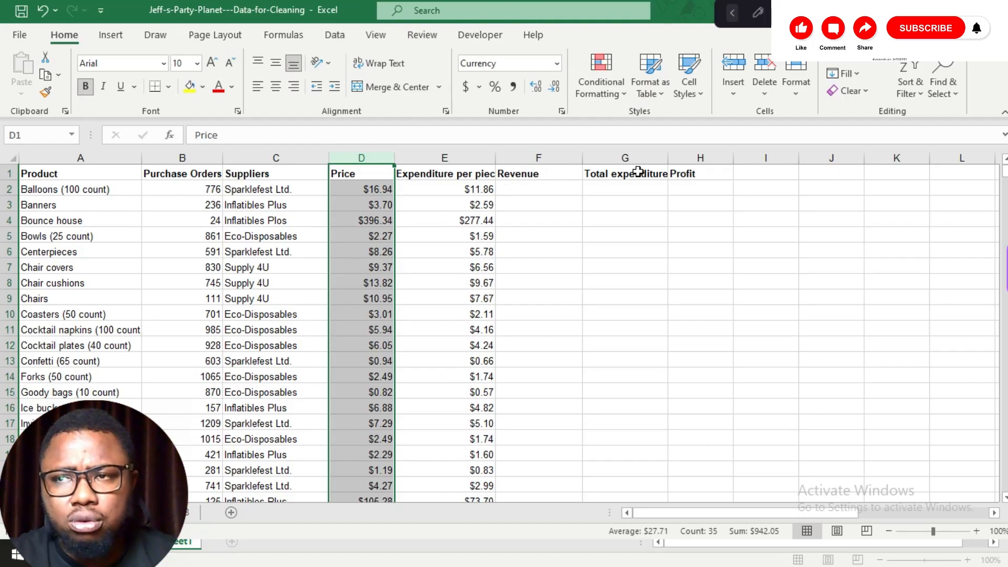
double_click(533, 187)
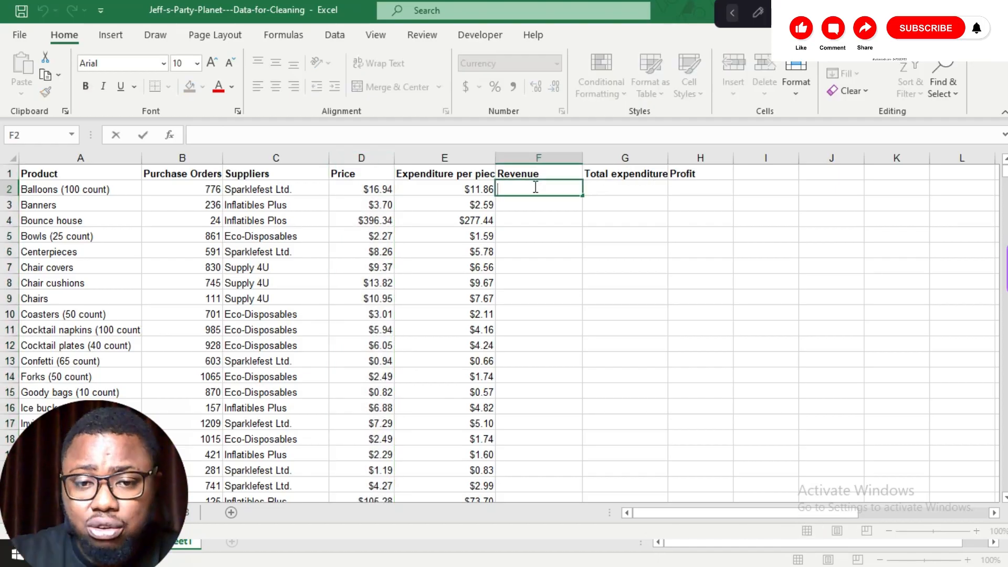
text(=)
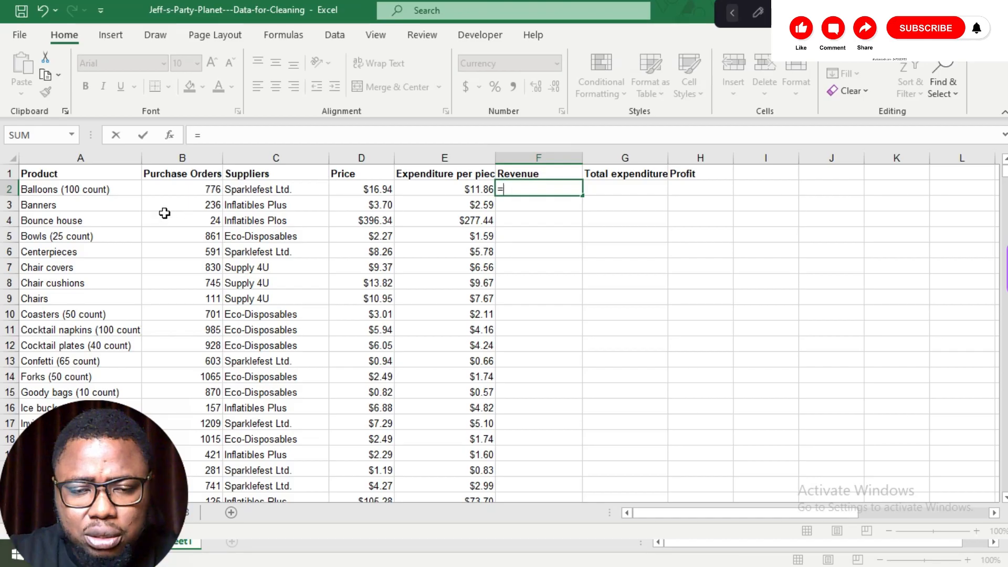
click(212, 193)
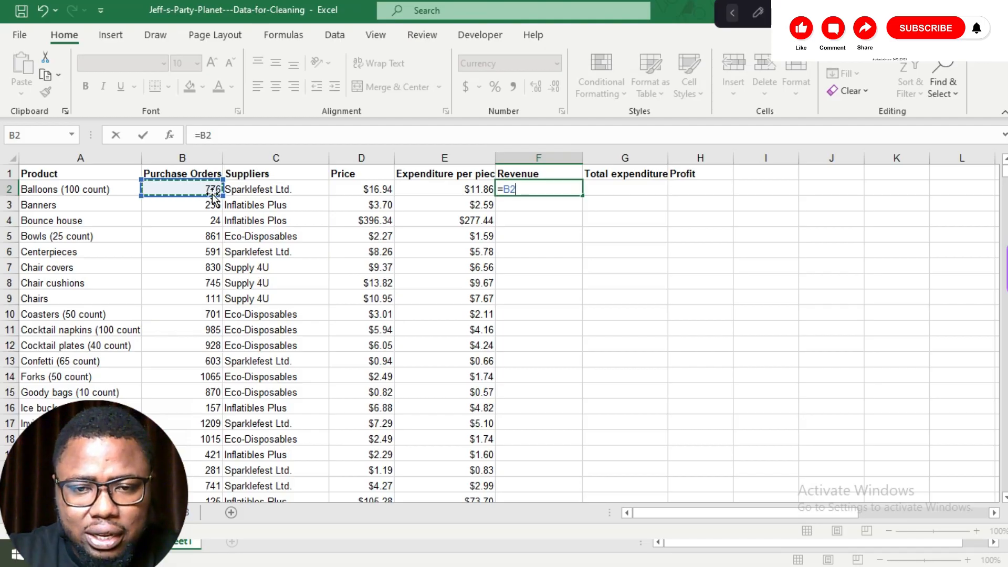
text(*)
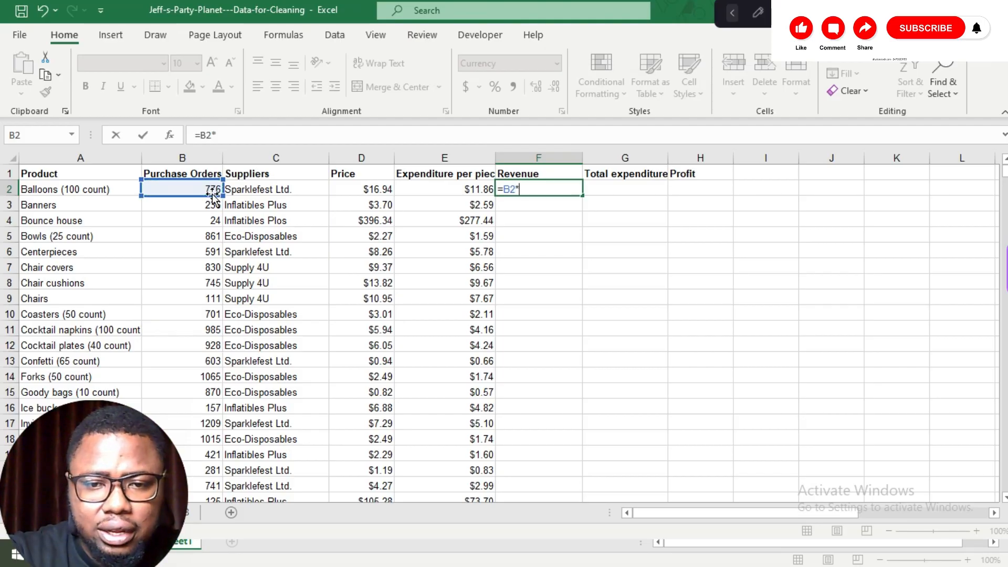
click(362, 190)
key(Return)
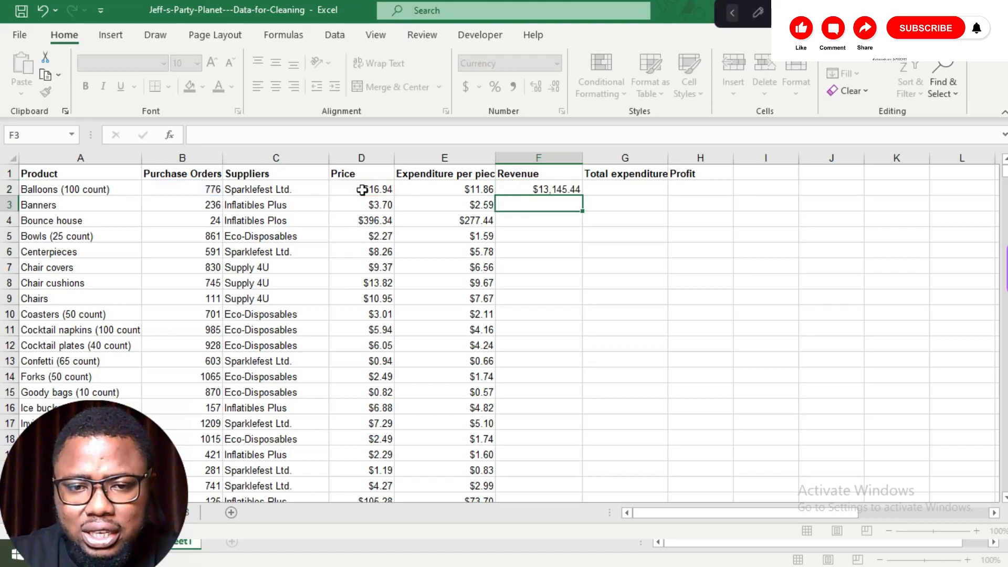
click(566, 189)
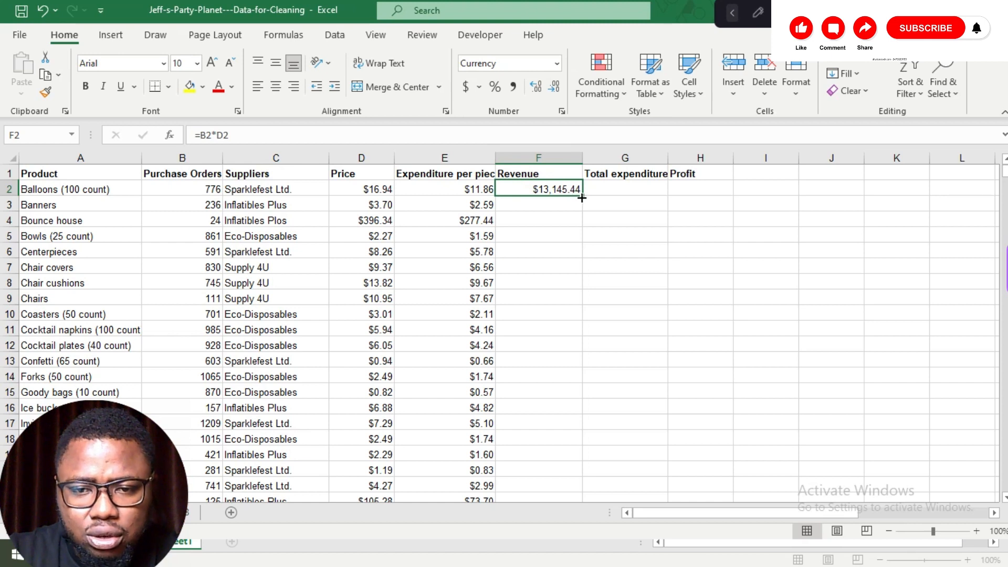
double_click(582, 198)
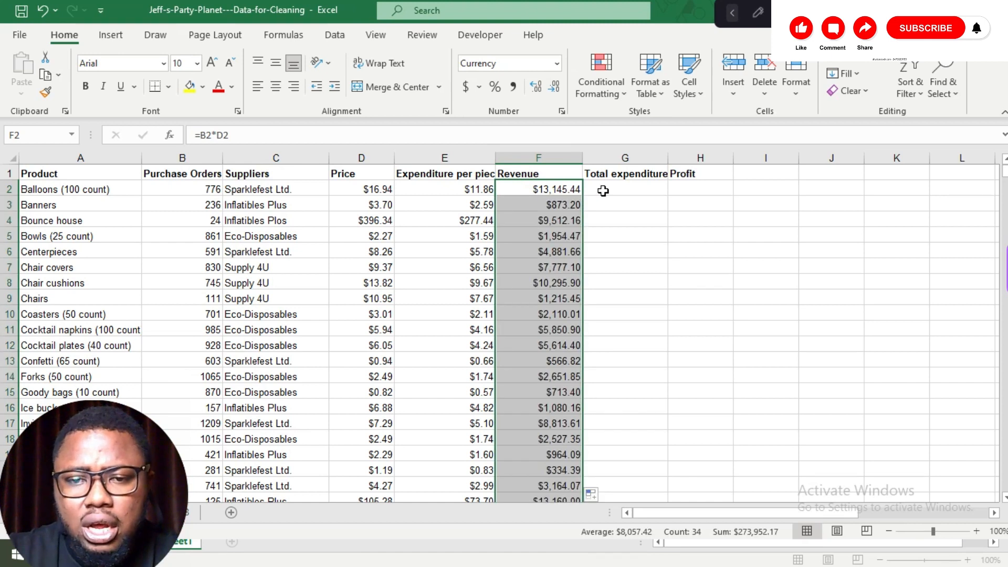
Step: Enter the Total expenditure formula =B2*E2 for the first product
click(602, 190)
text(=)
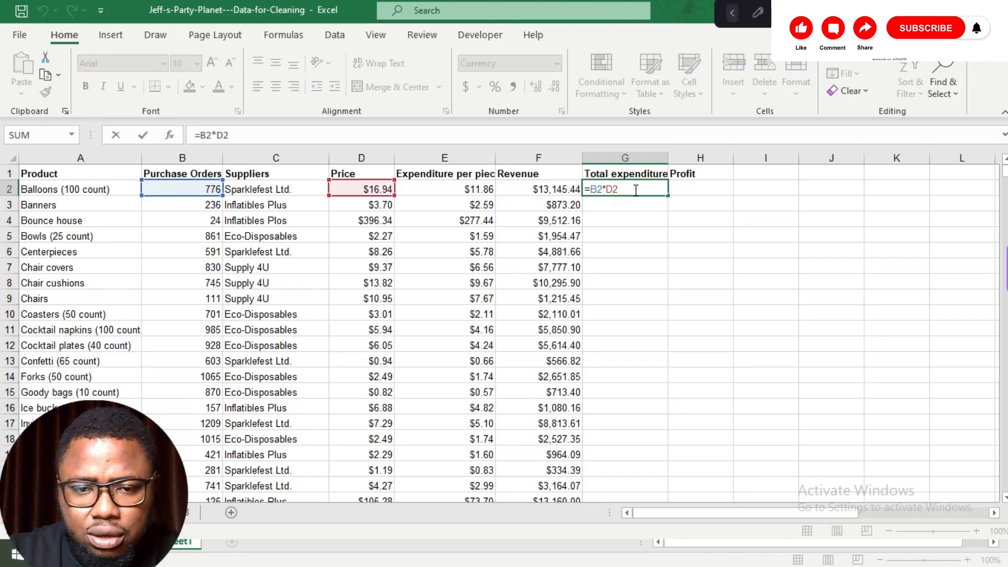
key(BackSpace)
key(BackSpace)
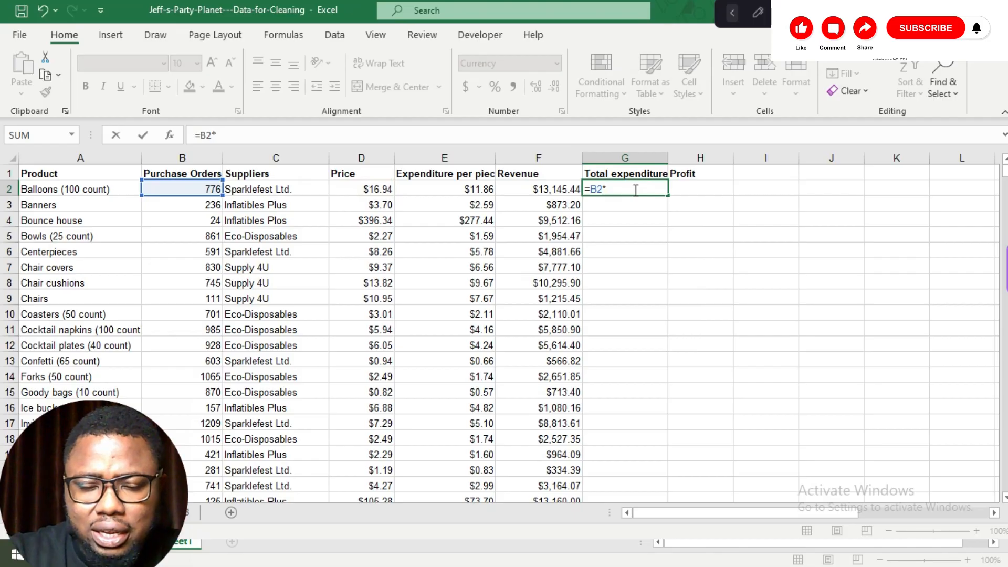
click(470, 192)
key(Return)
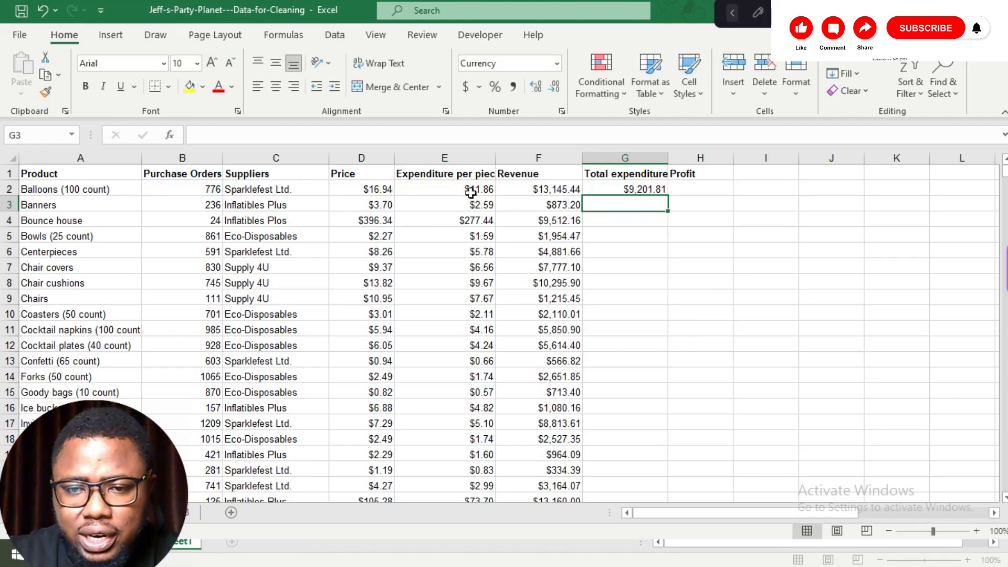
Step: Fill the Total expenditure formula down the rest of the column
click(640, 188)
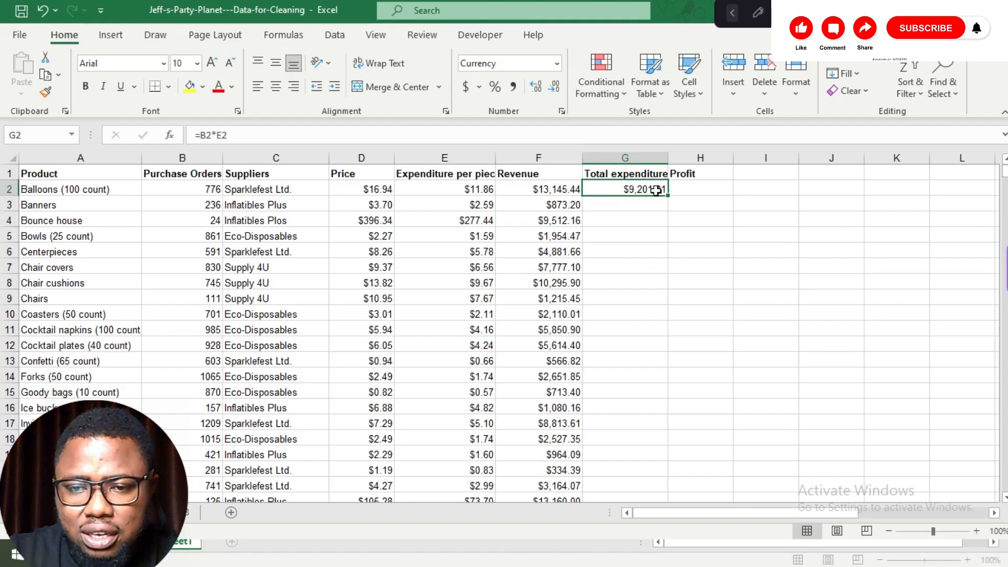
double_click(670, 194)
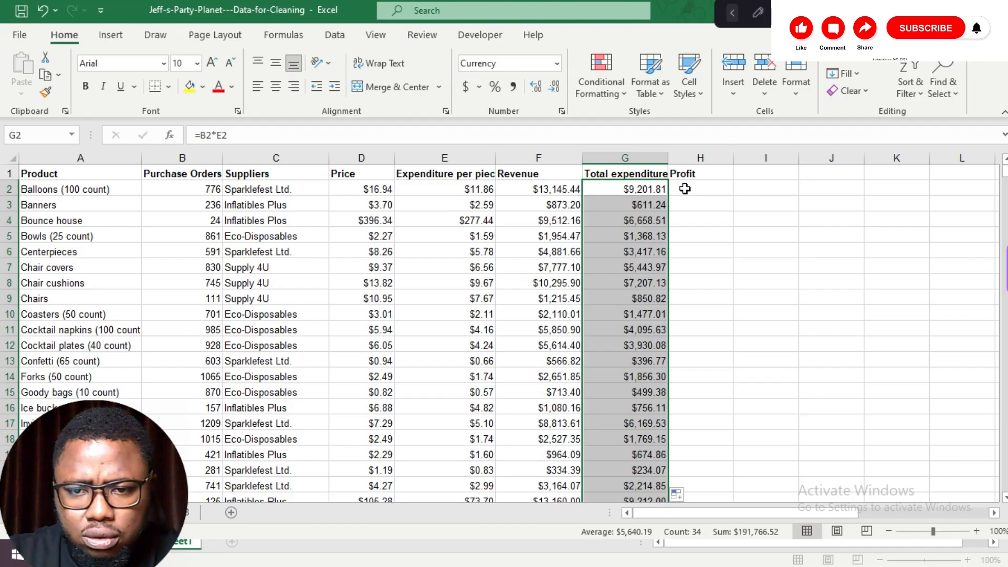
Step: Enter the Profit formula =F2-G2 for the first product and fill it down the column
click(684, 188)
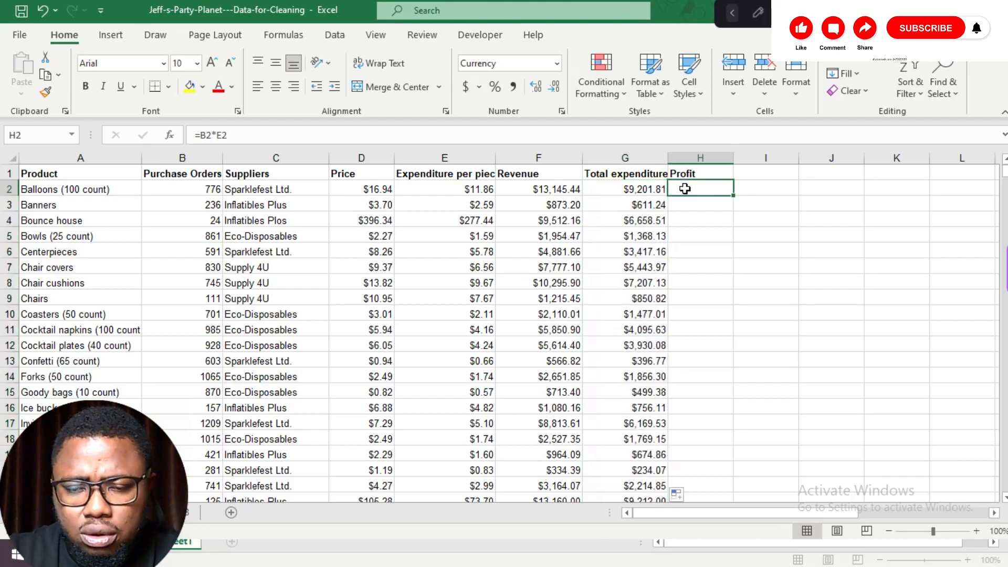
text(=)
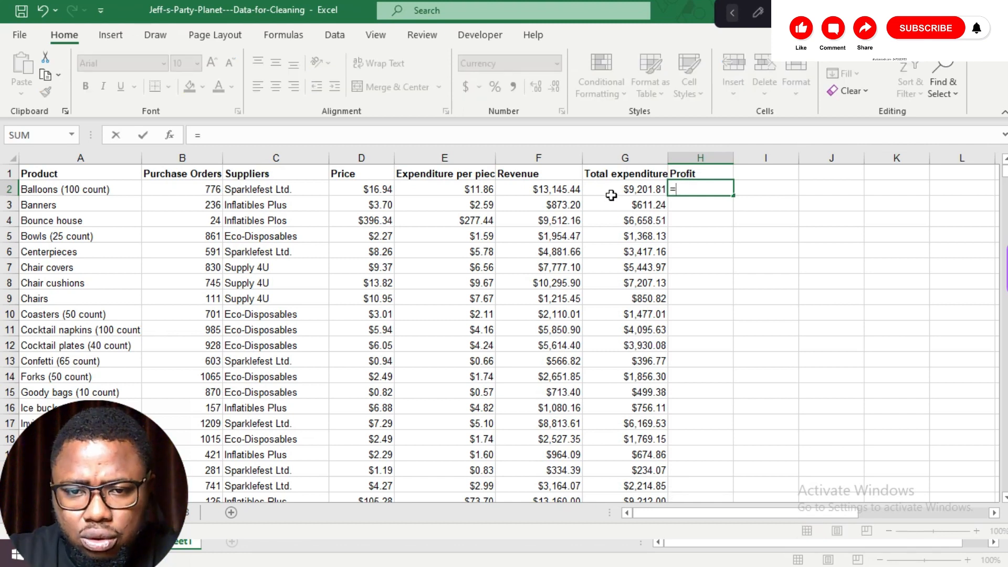
click(559, 194)
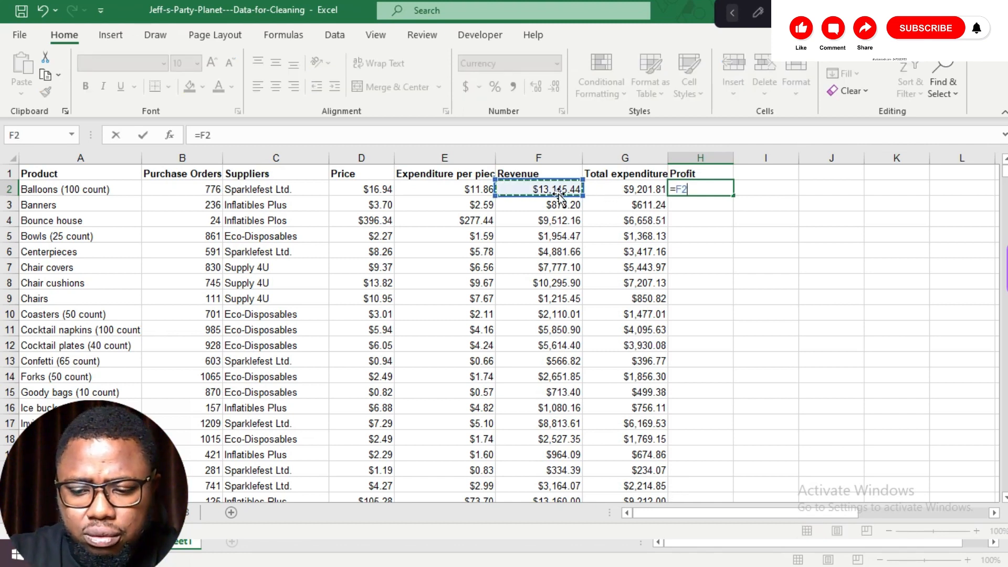
text(-)
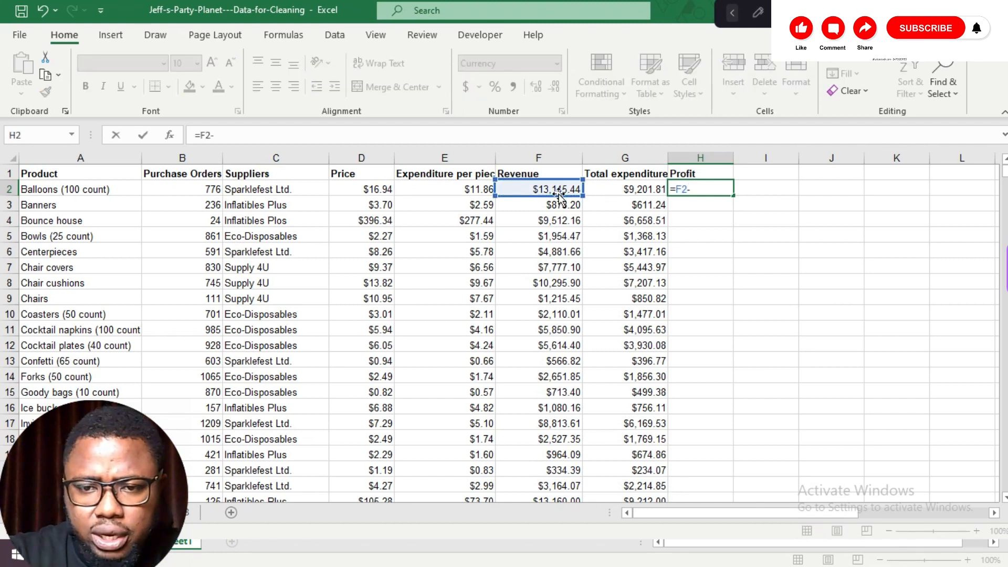
click(606, 189)
key(Return)
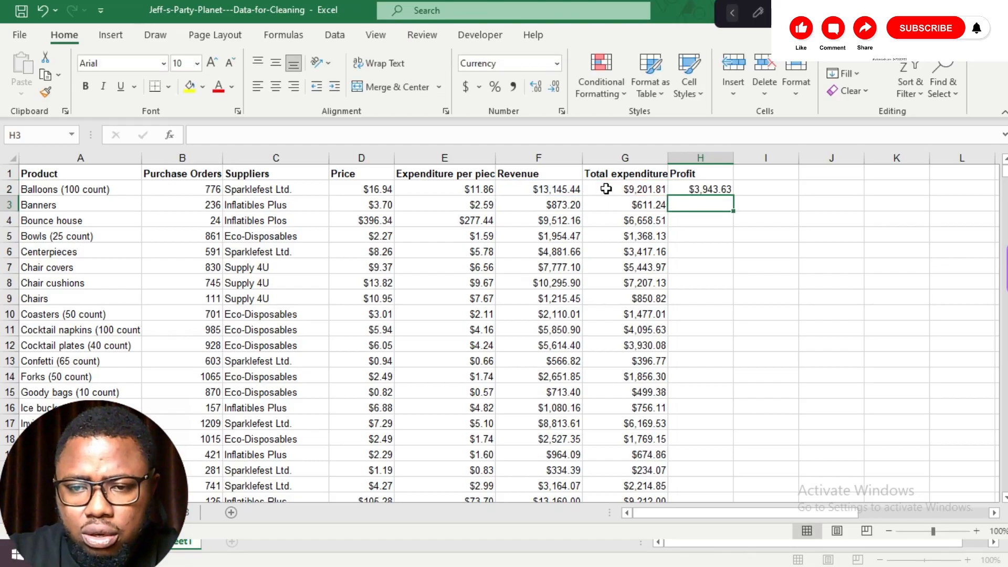
click(694, 186)
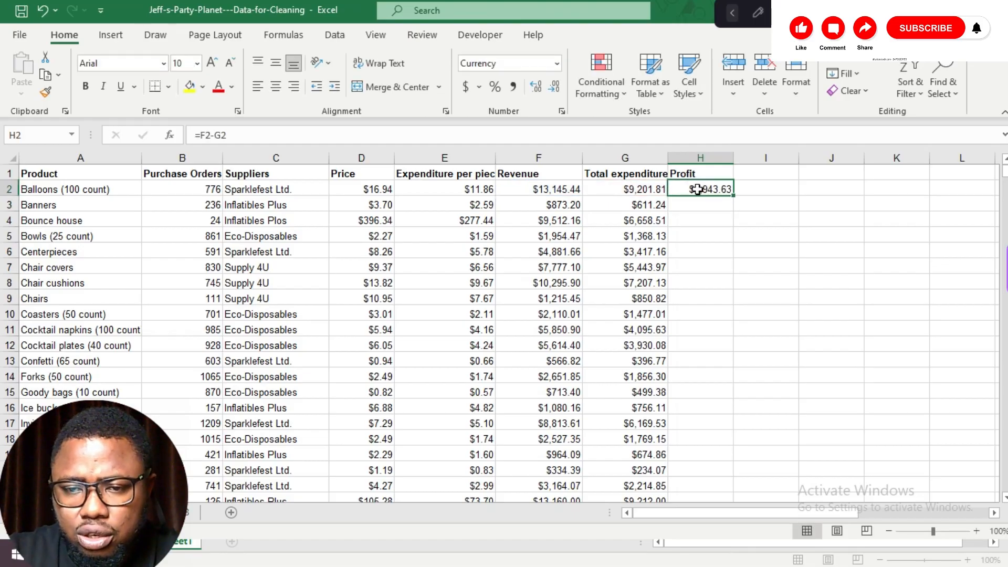
double_click(734, 196)
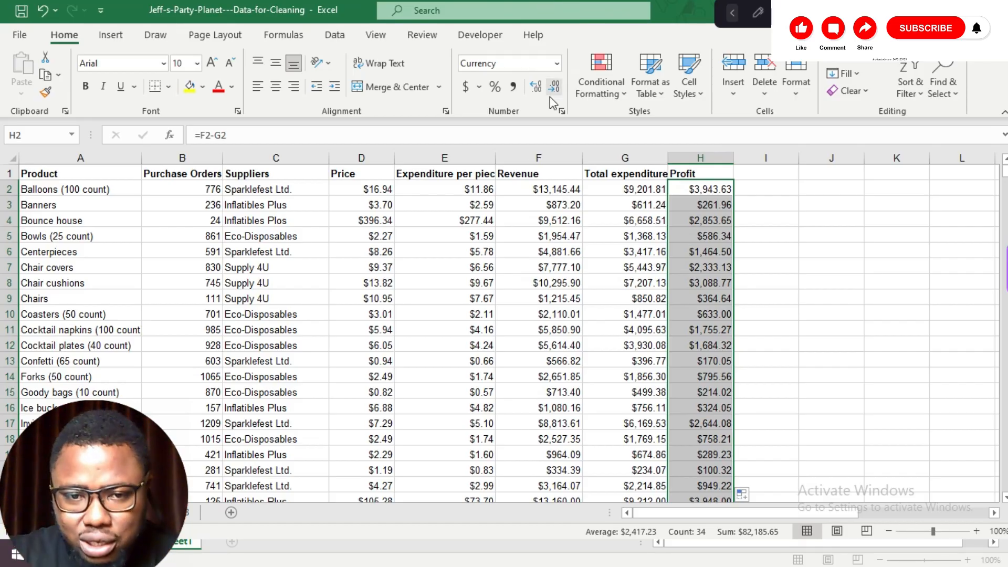
Step: Open the dirty_healthcare-data workbook from the recent workbooks list
scroll(512, 242, down, 20)
scroll(512, 241, up, 20)
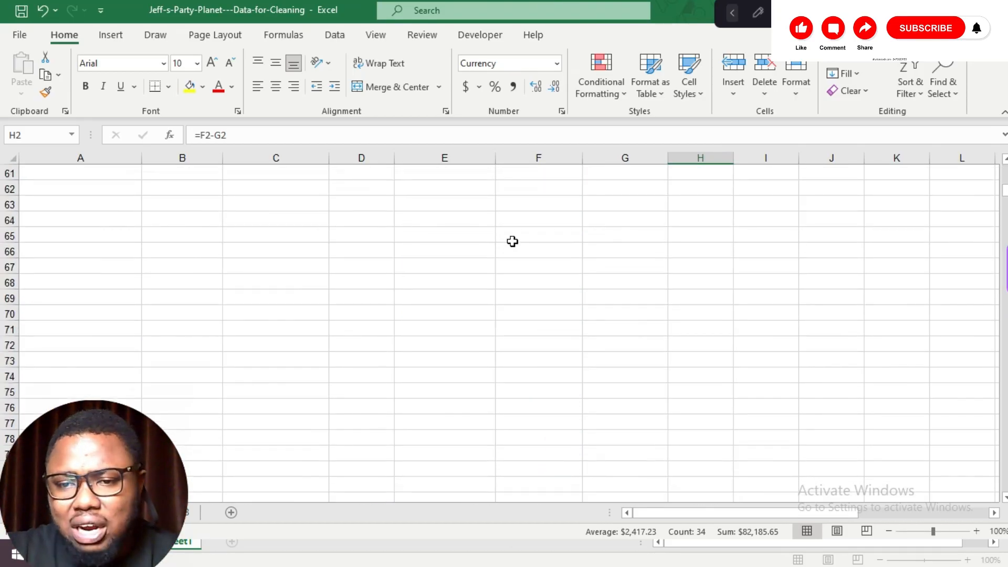
click(29, 43)
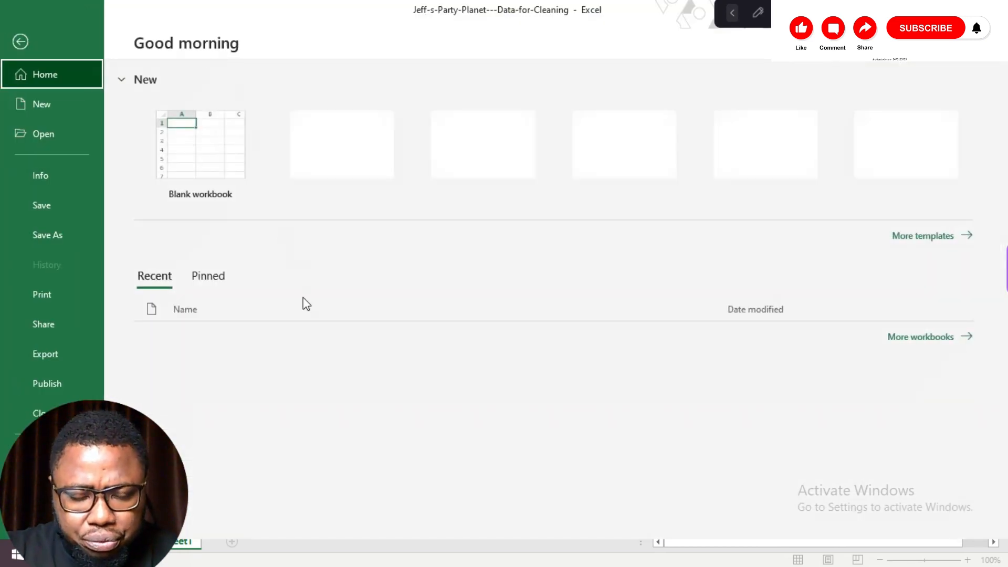
scroll(308, 412, down, 3)
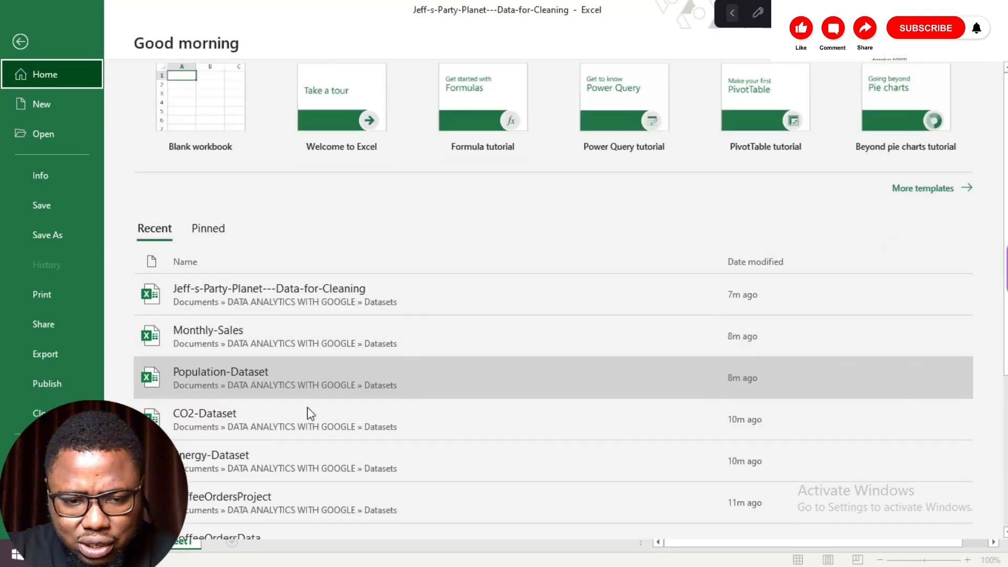
scroll(307, 407, down, 2)
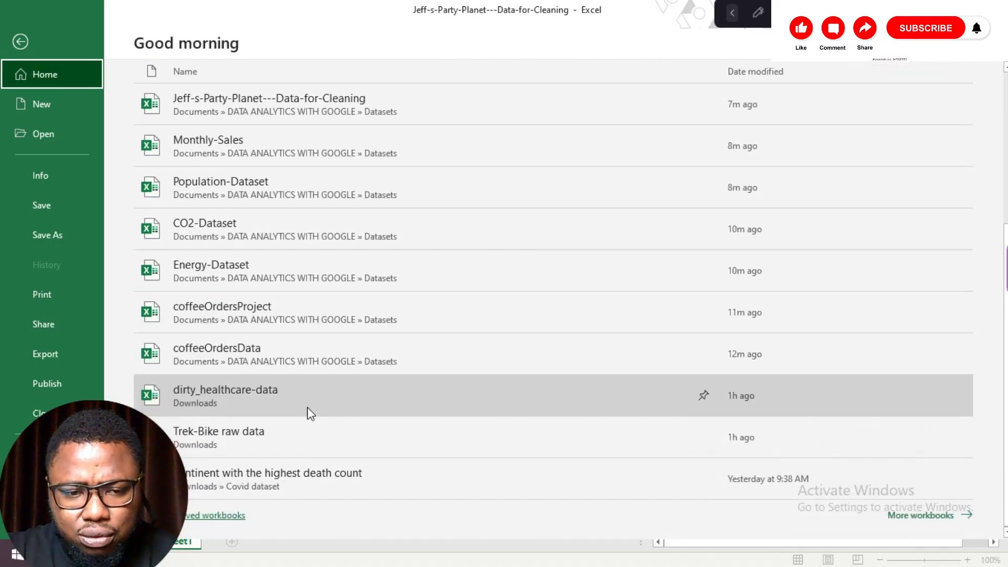
click(279, 391)
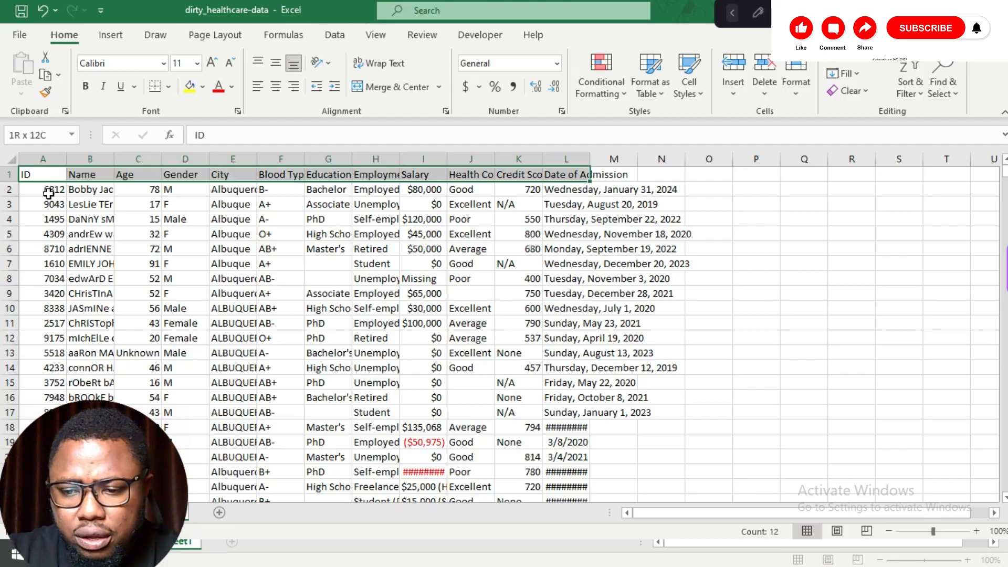
Step: Bold the header row from ID through Date of Admission
click(48, 191)
click(134, 203)
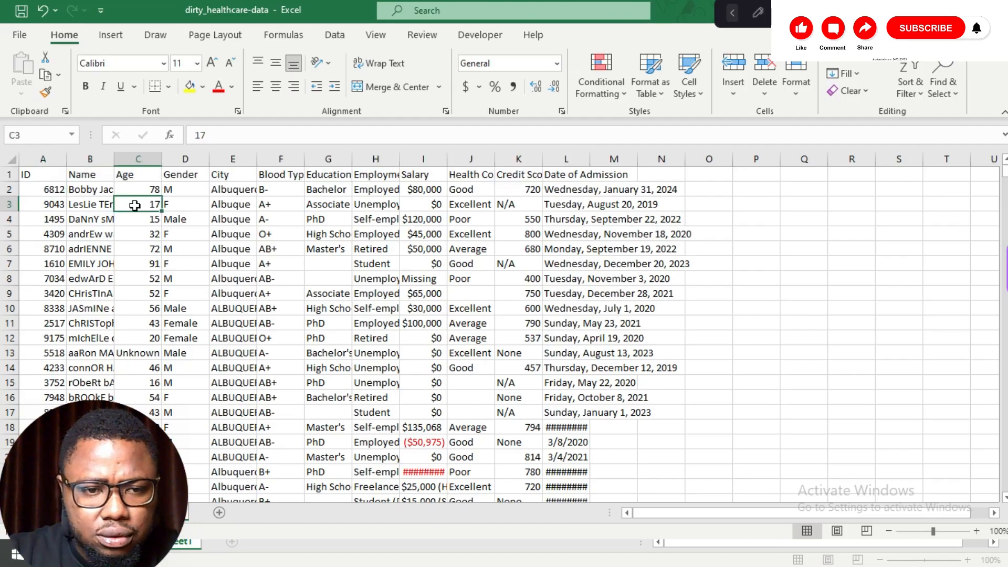
click(47, 174)
key(ctrl+shift+Right)
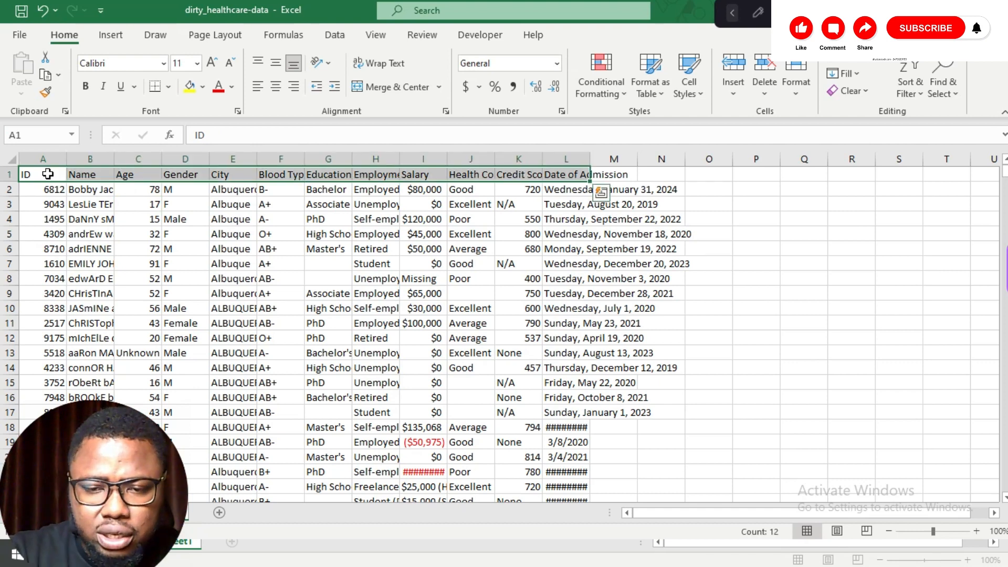
key(ctrl+b)
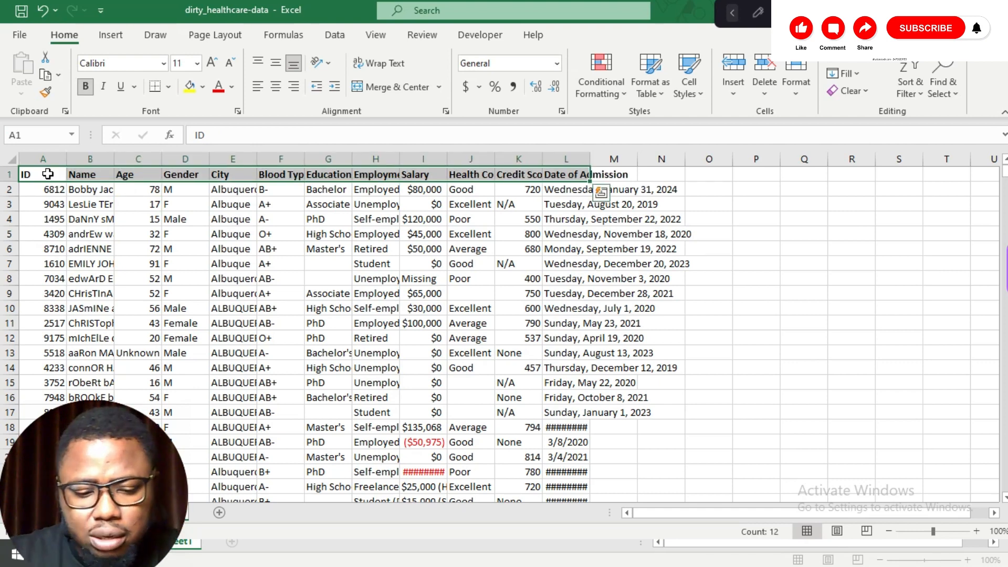
Step: Select the data and autofit the Name column's width
key(ctrl+shift+Down)
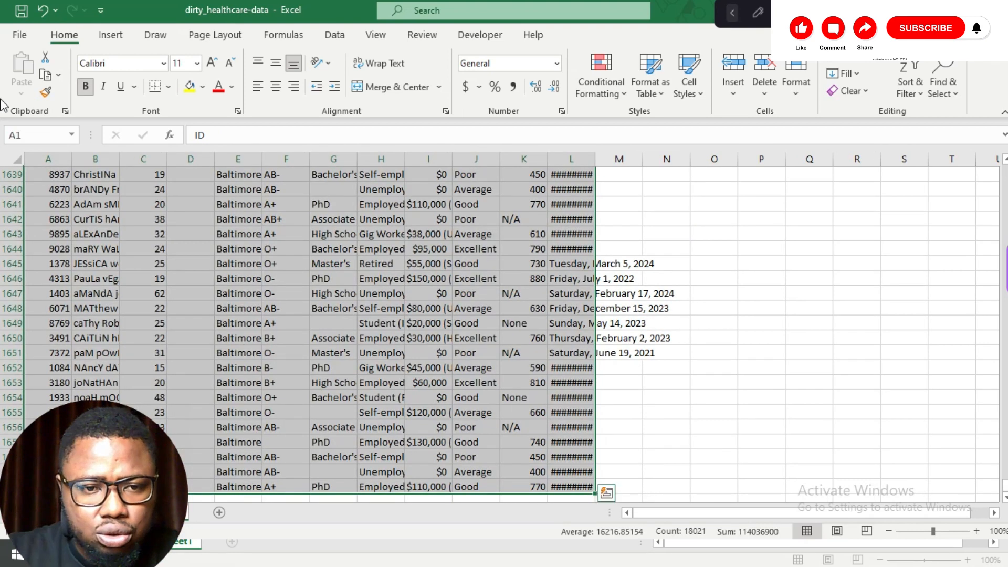
double_click(119, 159)
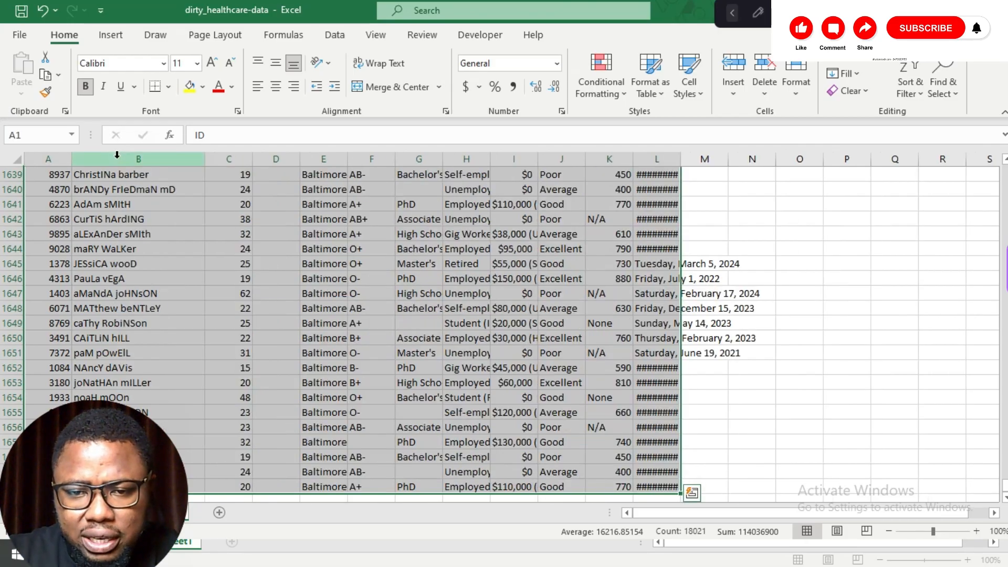
click(116, 185)
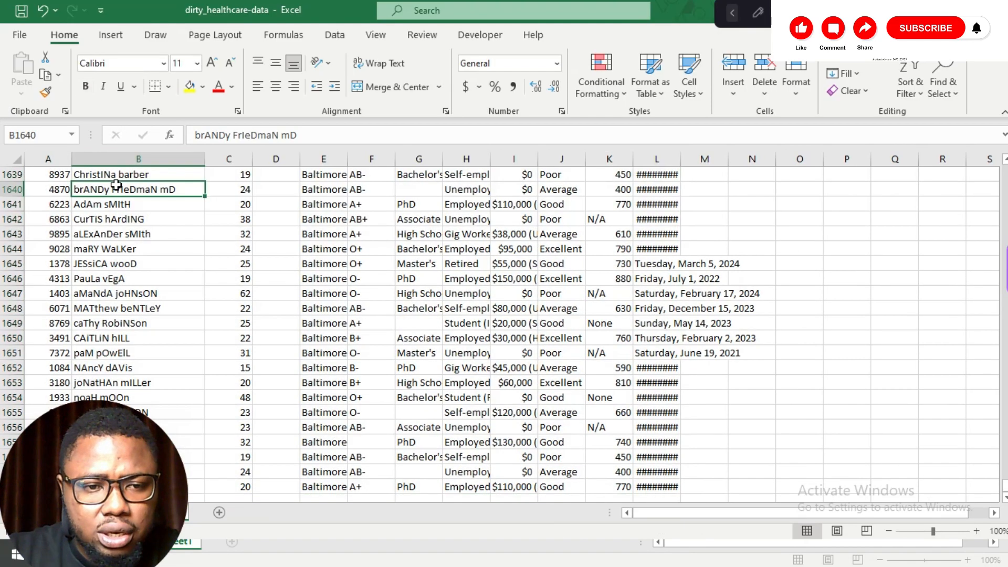
click(59, 190)
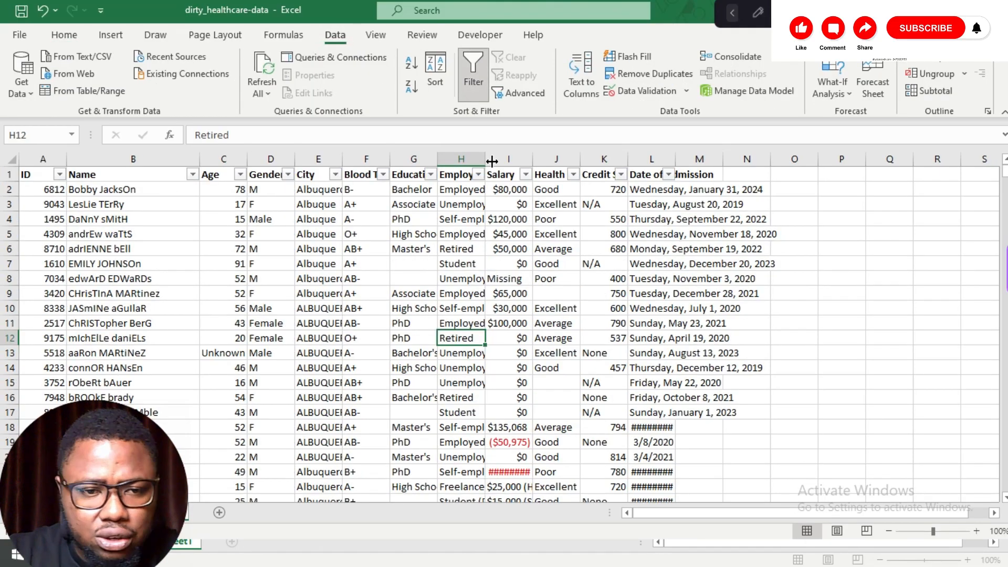
Step: Select the whole sheet and autofit all column widths
click(55, 190)
key(ctrl+shift+End)
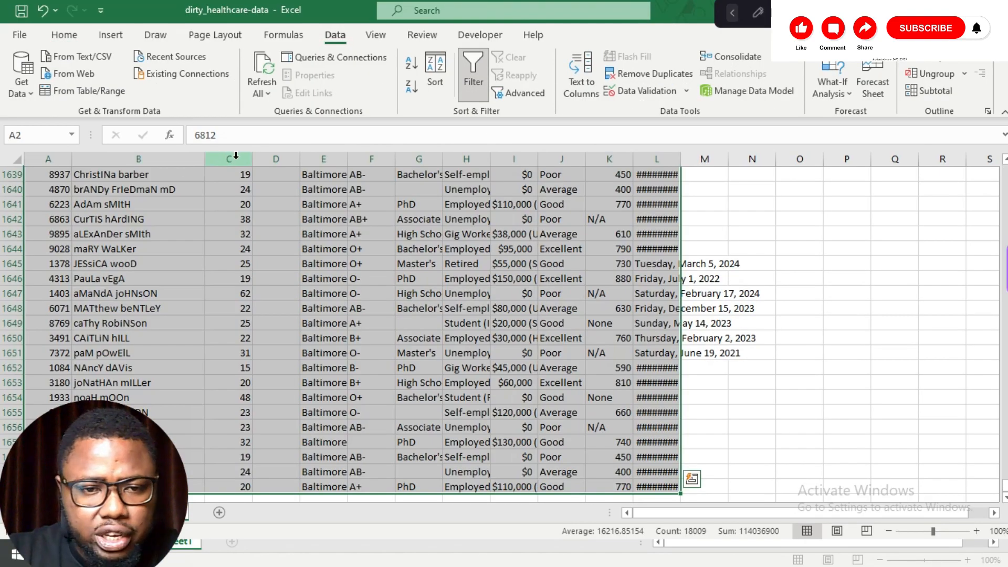
click(16, 159)
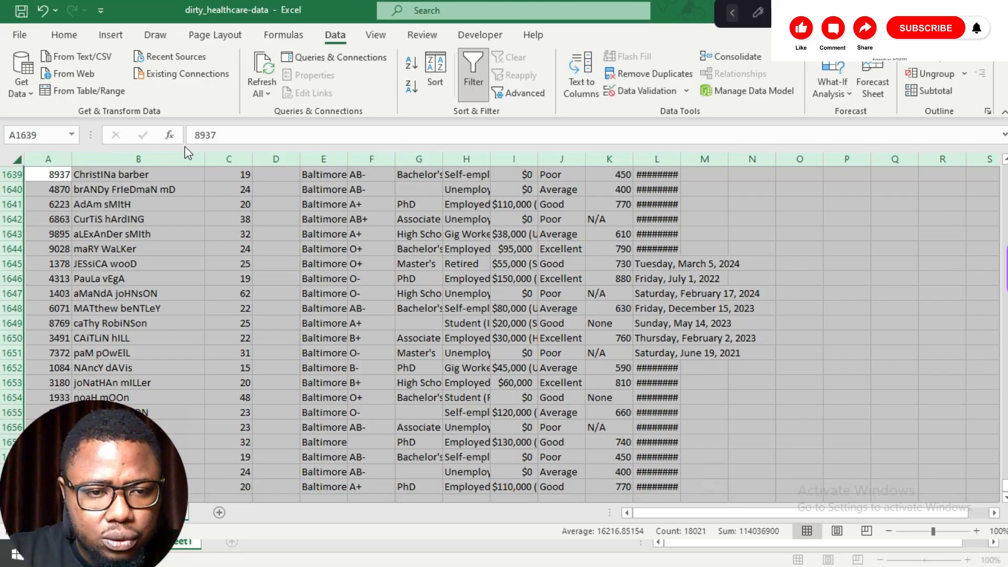
double_click(208, 160)
scroll(414, 261, up, 20)
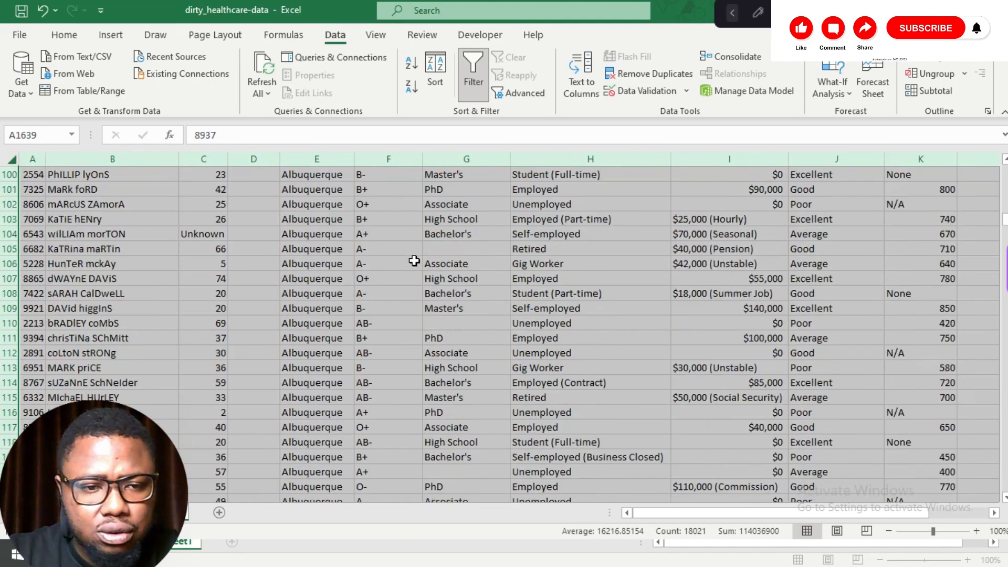
click(414, 261)
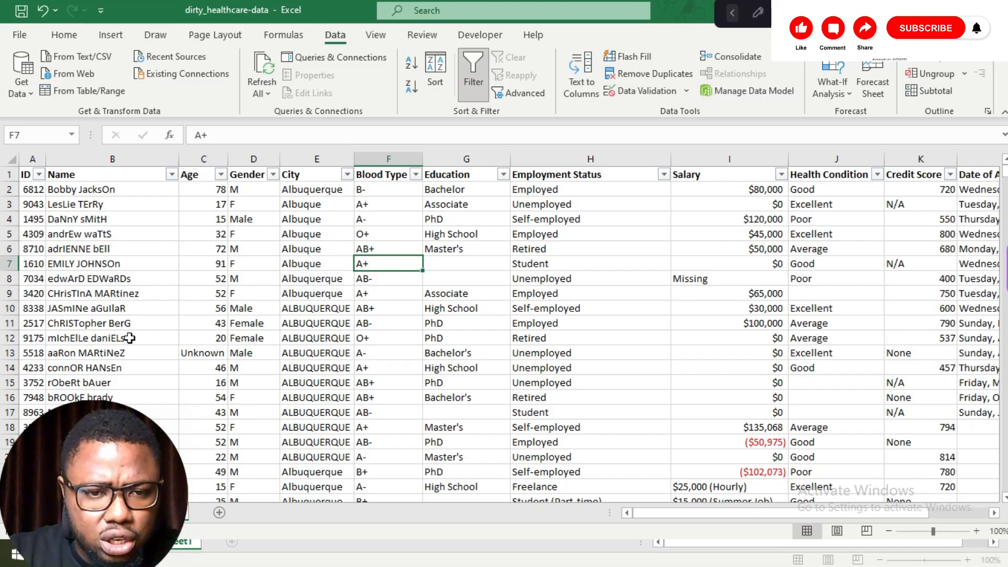
Step: Replace the Unknown age in row 13 with 30
click(207, 354)
double_click(207, 353)
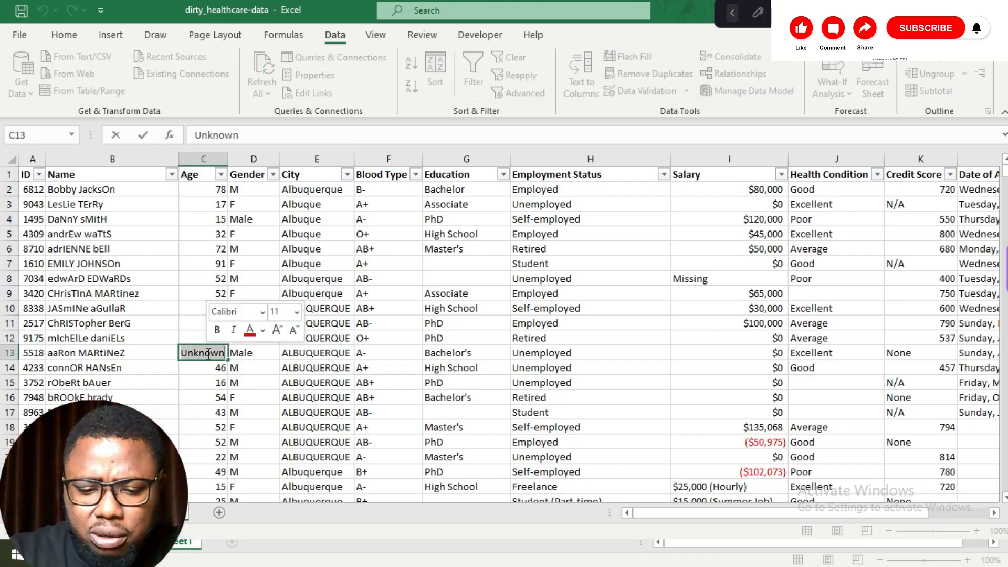
text(30)
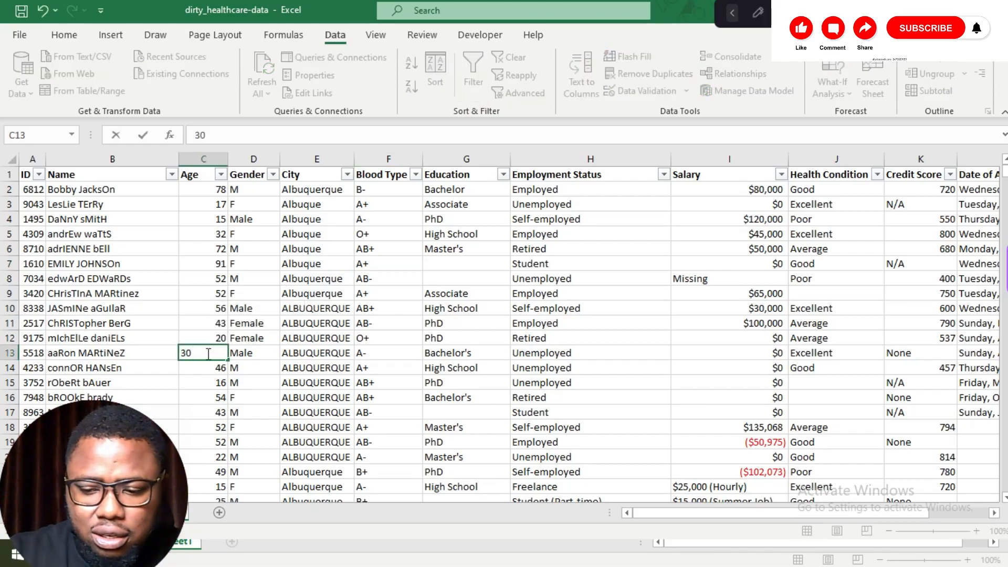
key(Return)
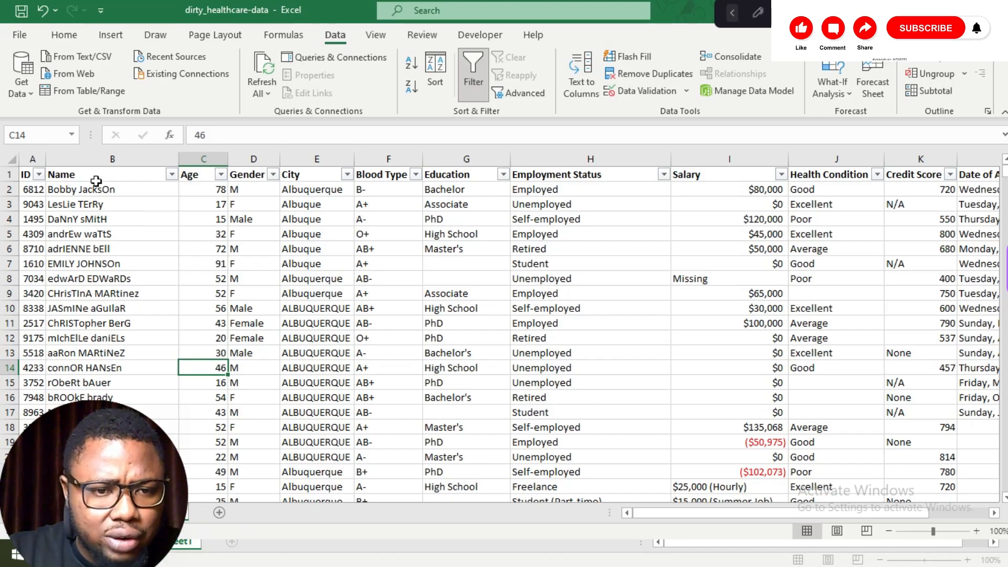
Step: Insert a new column before Age and give it the header Name
right_click(226, 162)
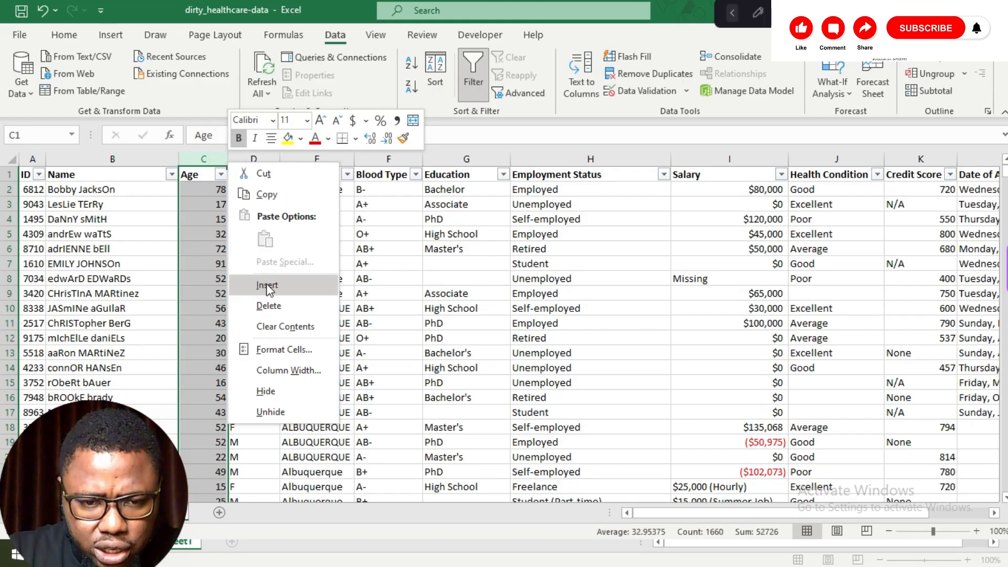
click(267, 285)
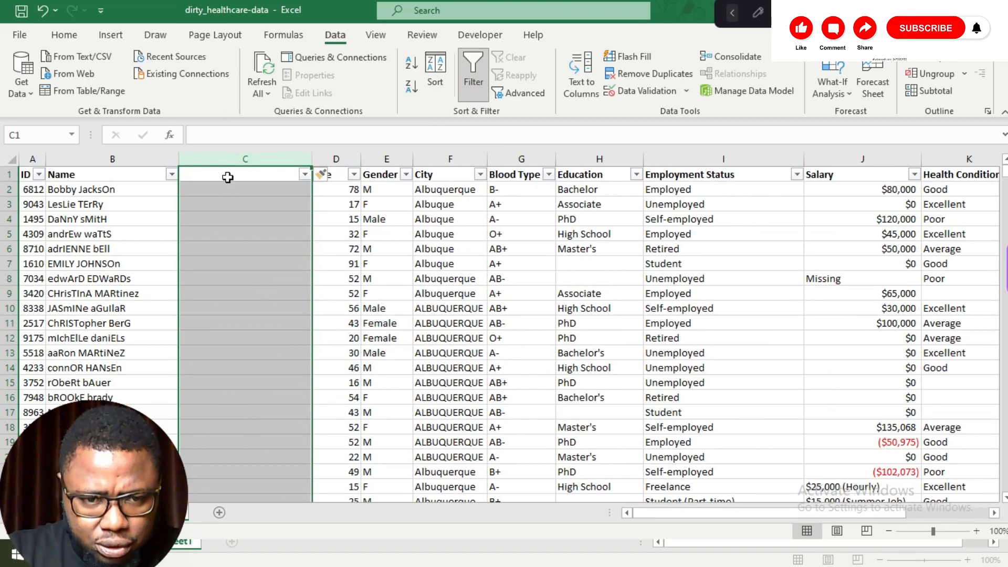
click(228, 176)
text(name)
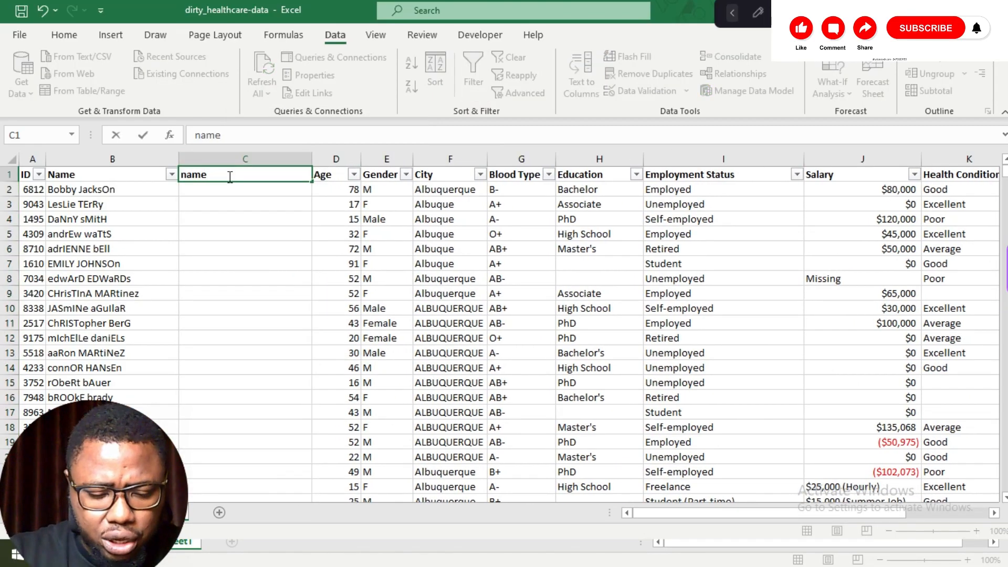
key(BackSpace)
key(BackSpace)
key(BackSpace)
key(BackSpace)
text(Name)
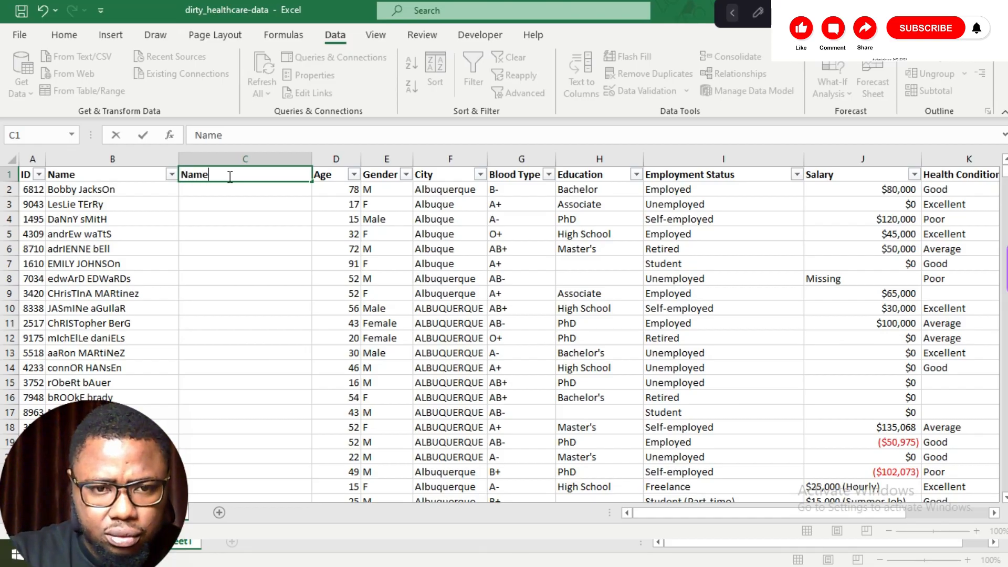
Step: Fill the new Name column with =PROPER(TRIM(B2:B1660)) to clean the spacing and capitalisation of all names
click(226, 192)
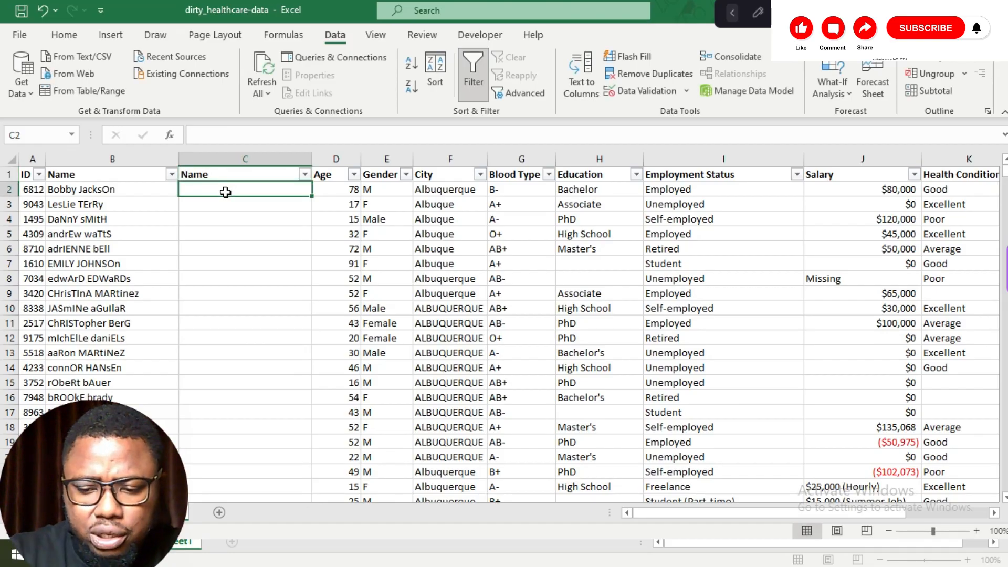
text(=prope)
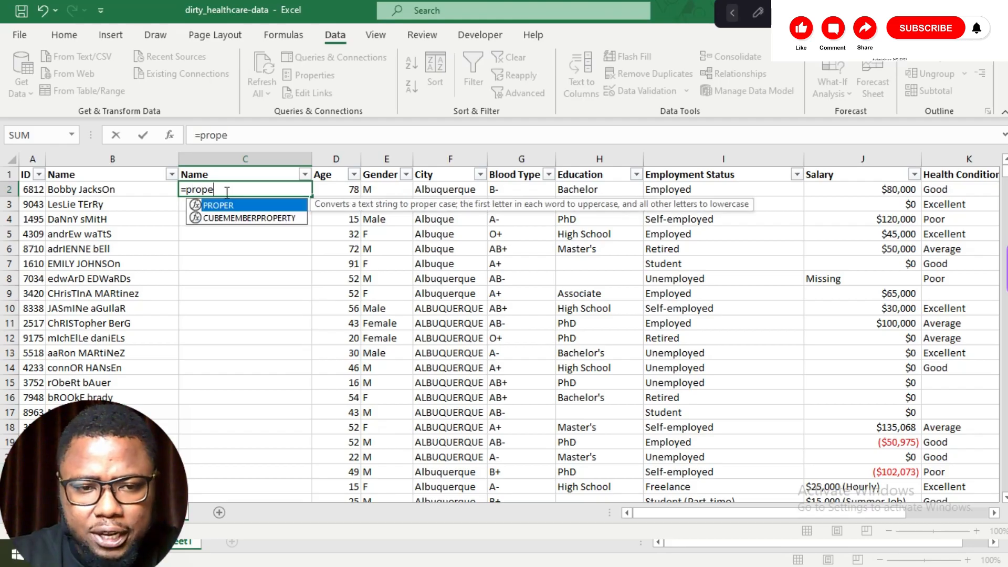
text(r)
key(Tab)
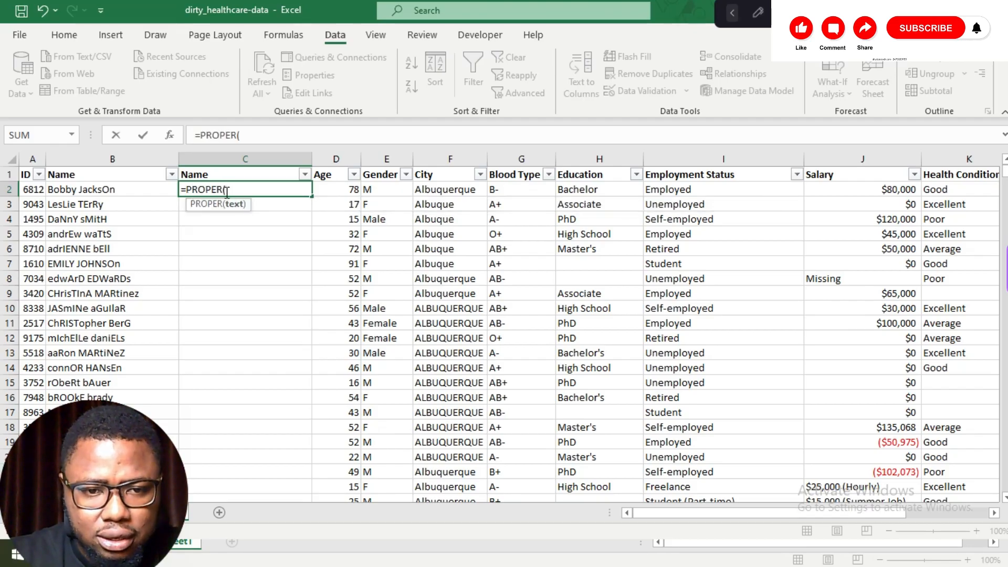
text(trim)
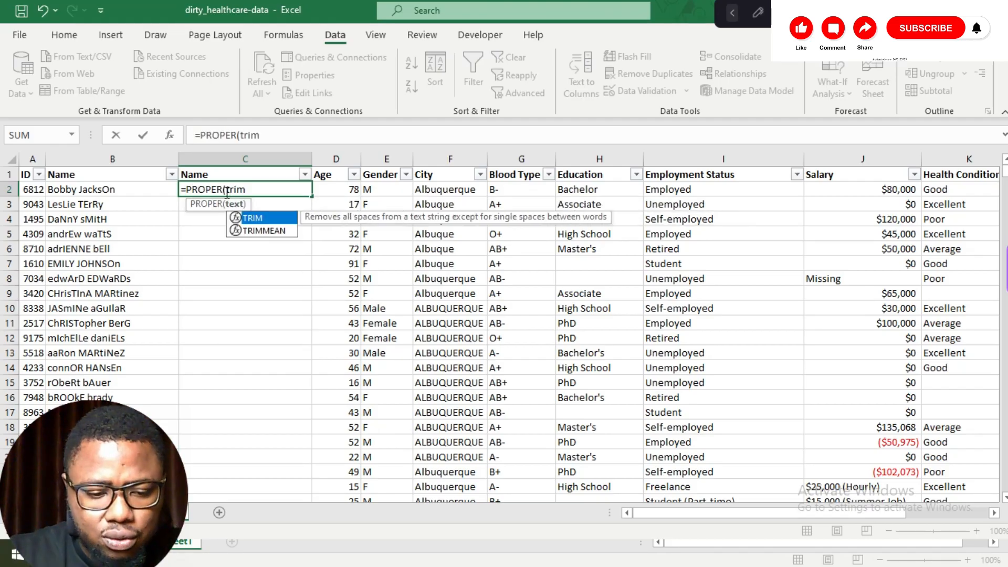
key(Tab)
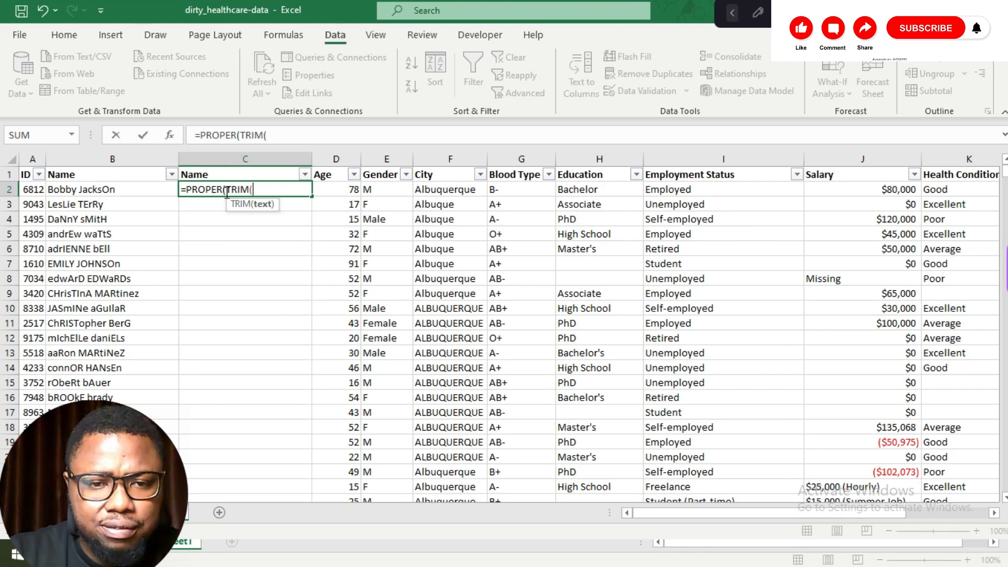
click(138, 191)
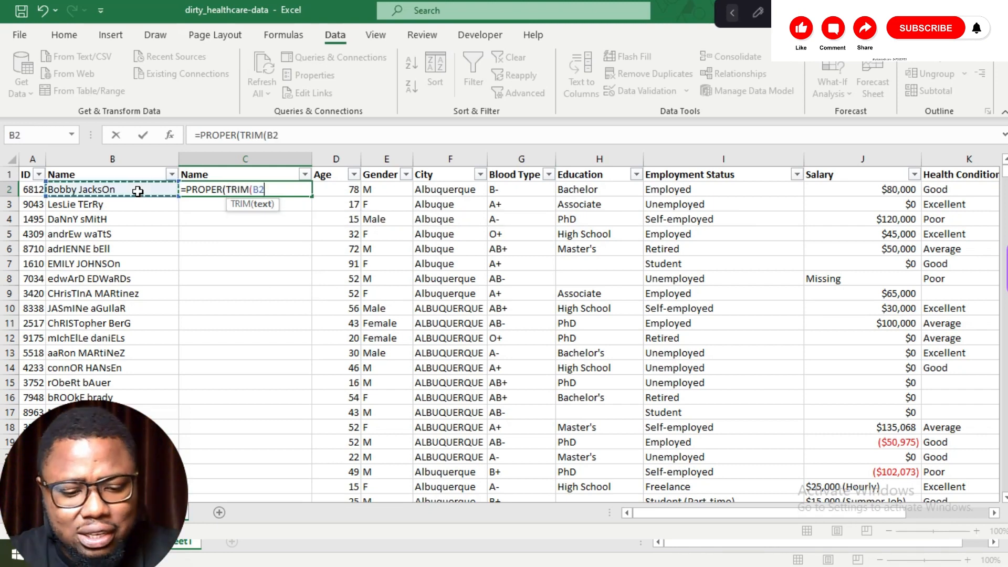
key(ctrl+shift+Down)
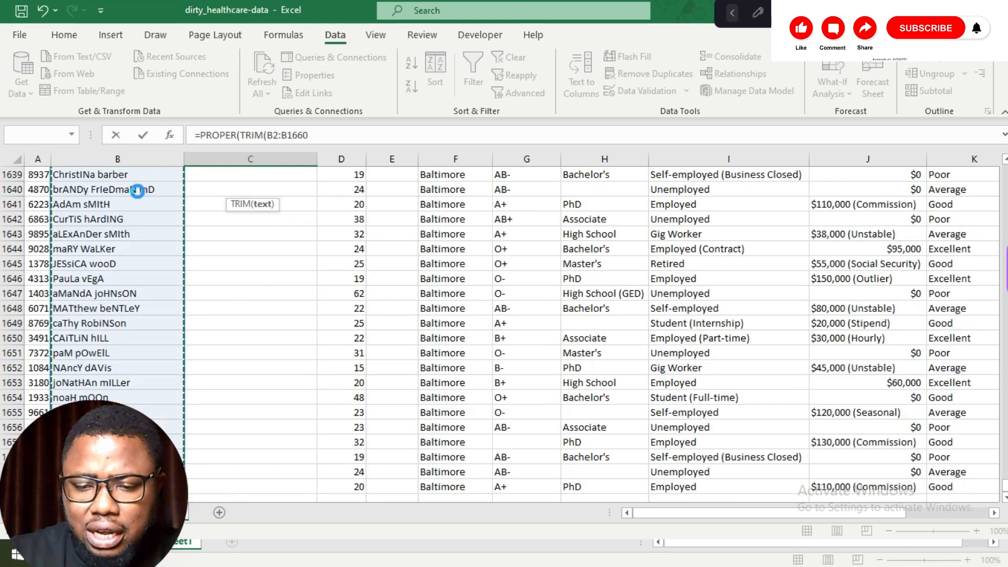
key(Return)
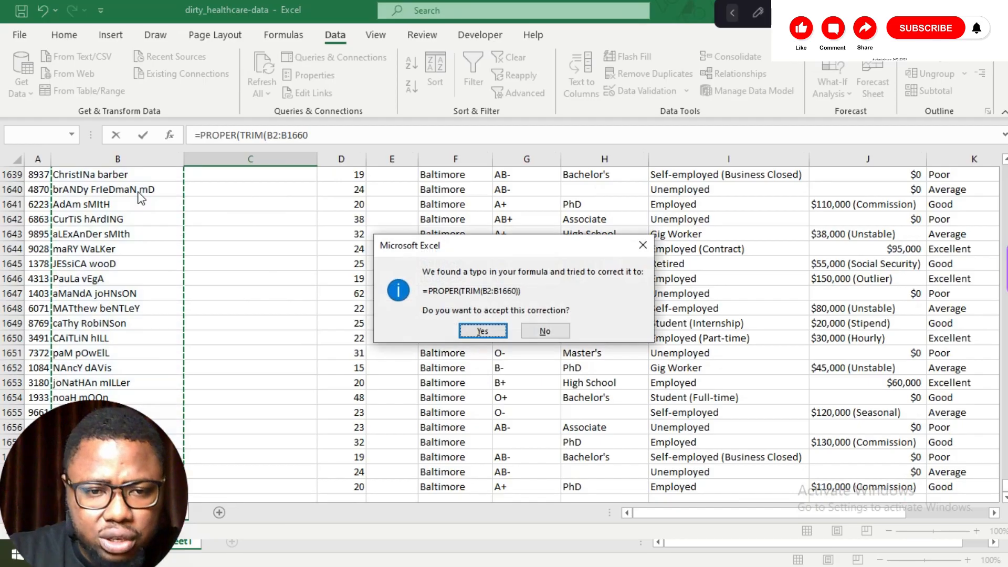
click(481, 330)
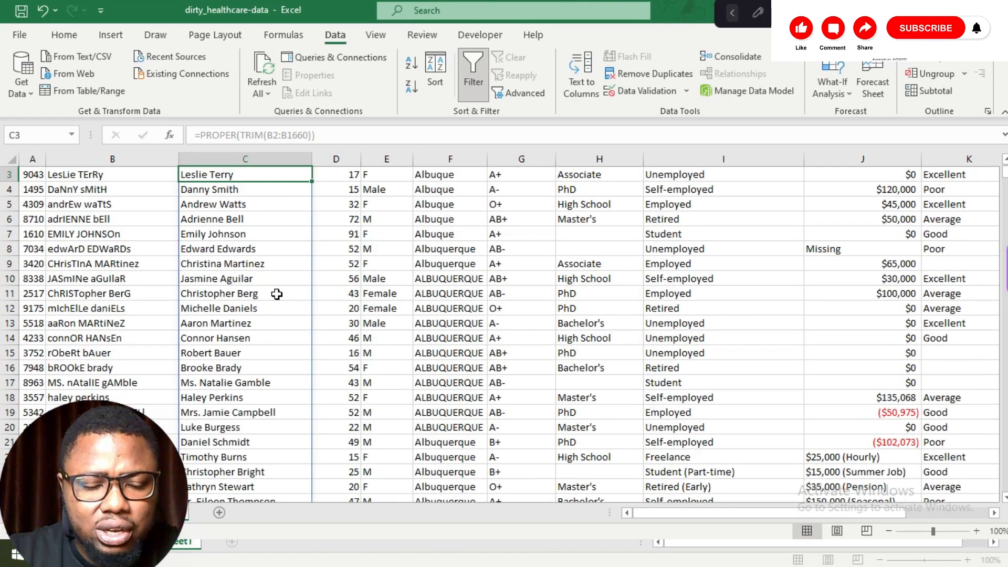
Step: Insert a column beside the cleaned names and paste the cleaned names into it as plain values
scroll(277, 294, up, 1)
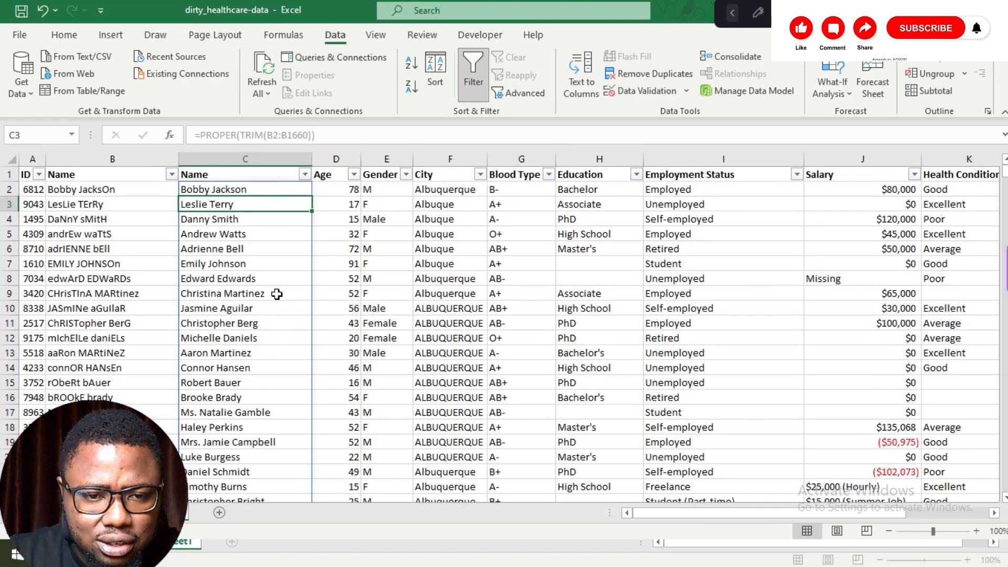
right_click(351, 159)
key(Escape)
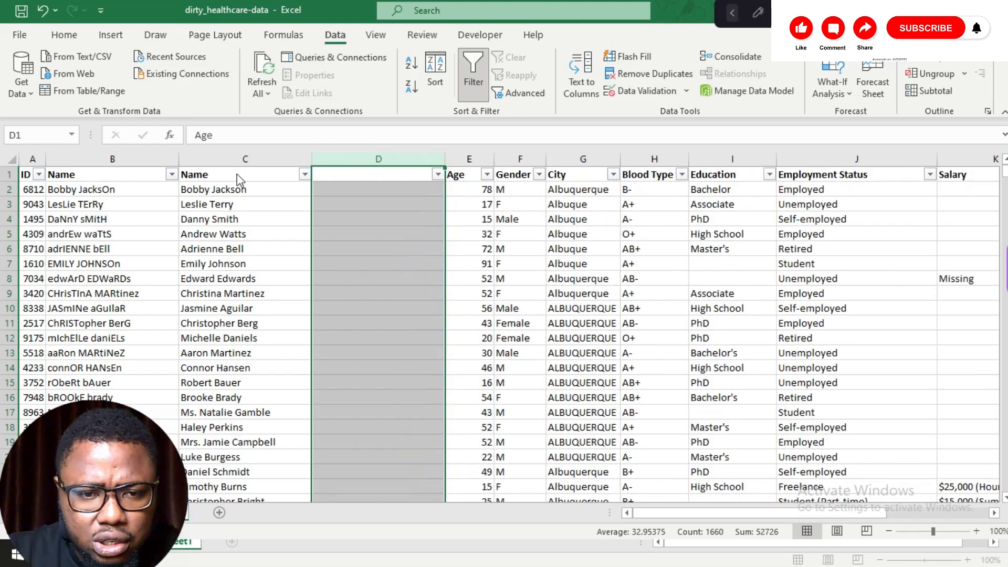
click(266, 157)
click(336, 175)
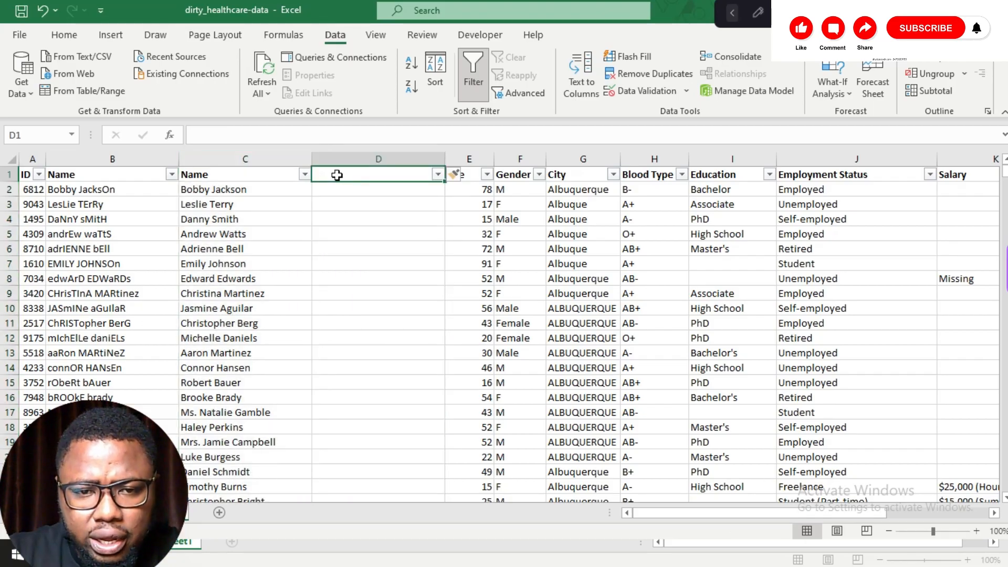
right_click(337, 175)
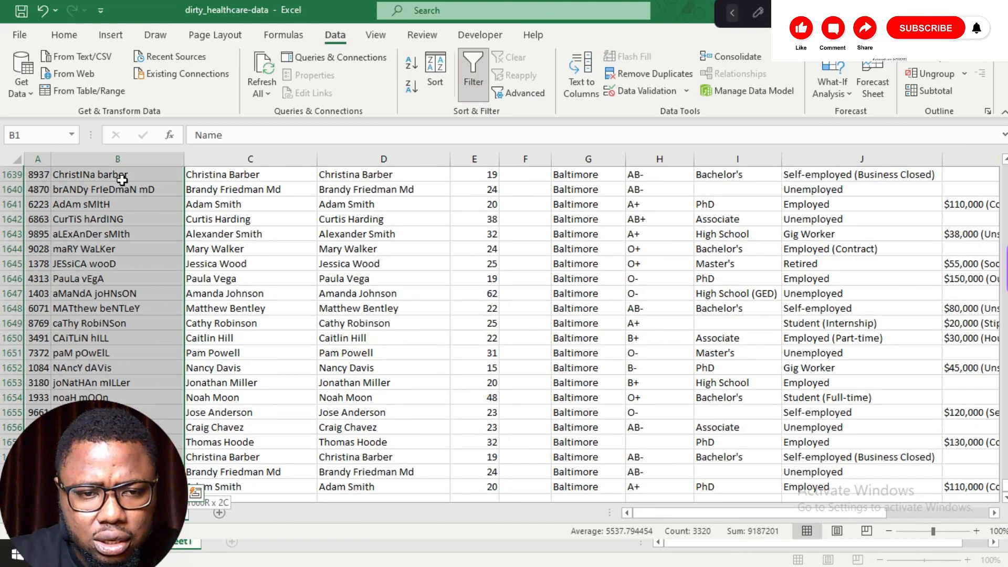
Step: Delete the original Name column together with the formula column, keeping the values-only Name column
key(shift+Right)
key(shift+Right)
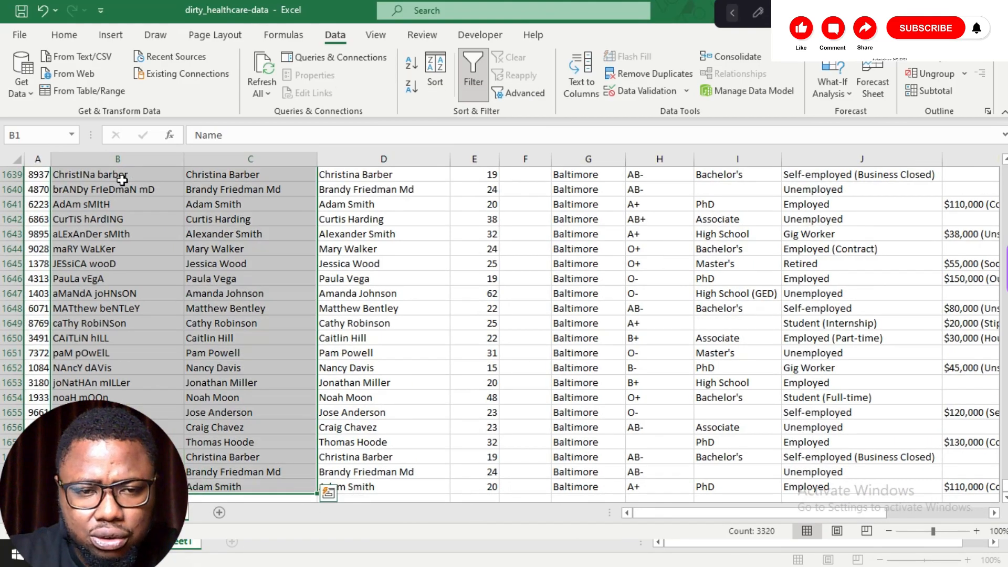
click(122, 180)
right_click(122, 180)
scroll(146, 197, up, 20)
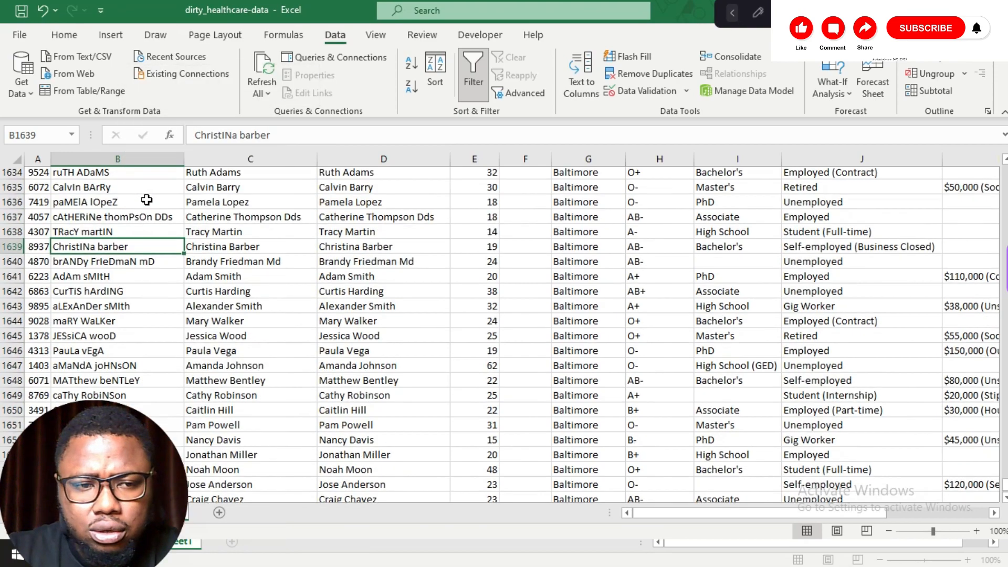
scroll(234, 236, down, 20)
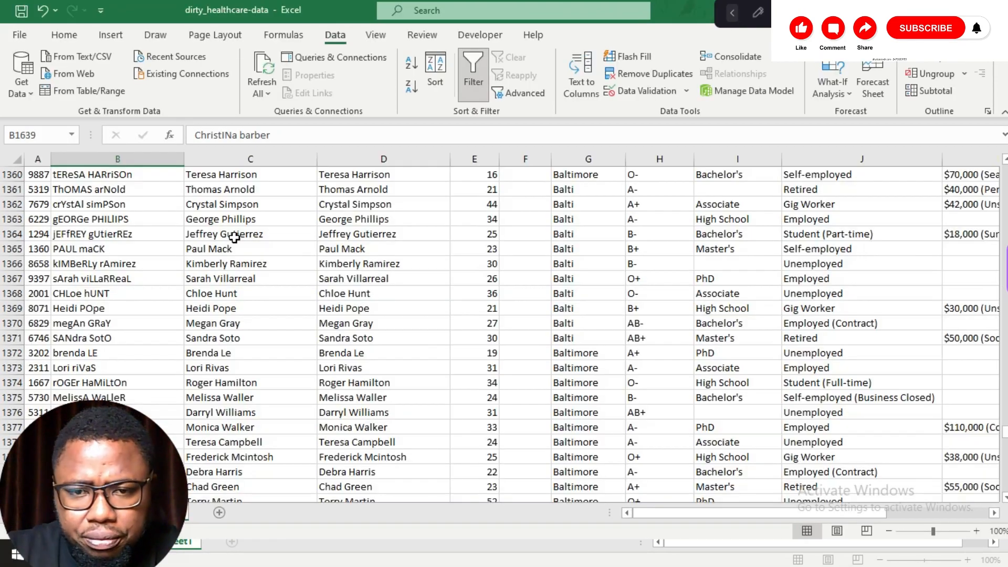
scroll(234, 236, up, 20)
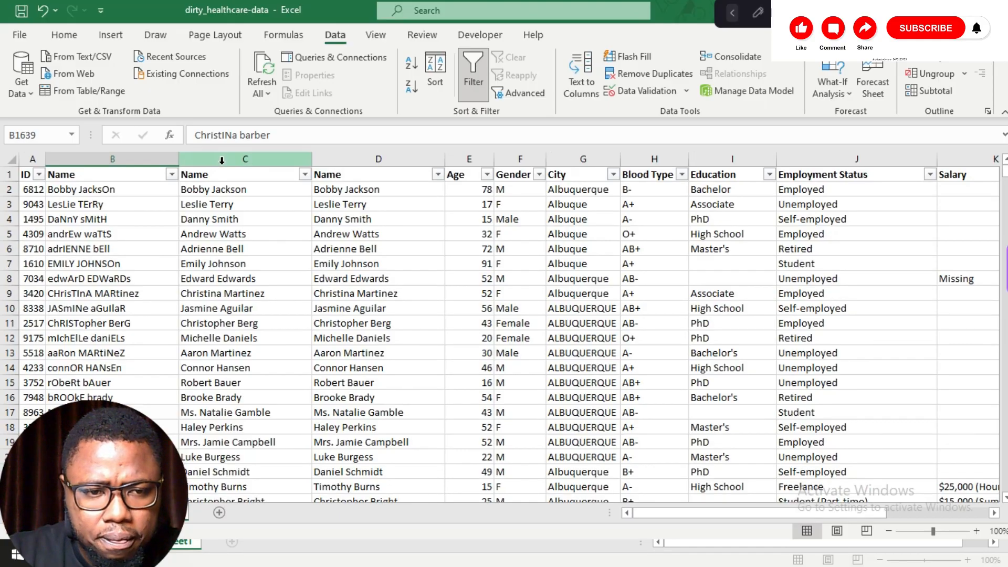
click(144, 157)
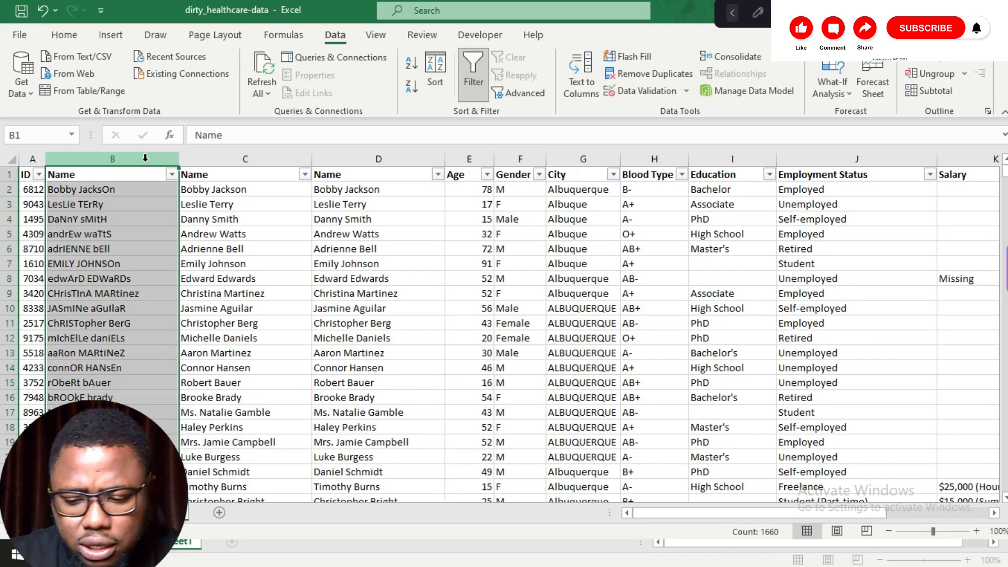
drag(145, 158, 317, 159)
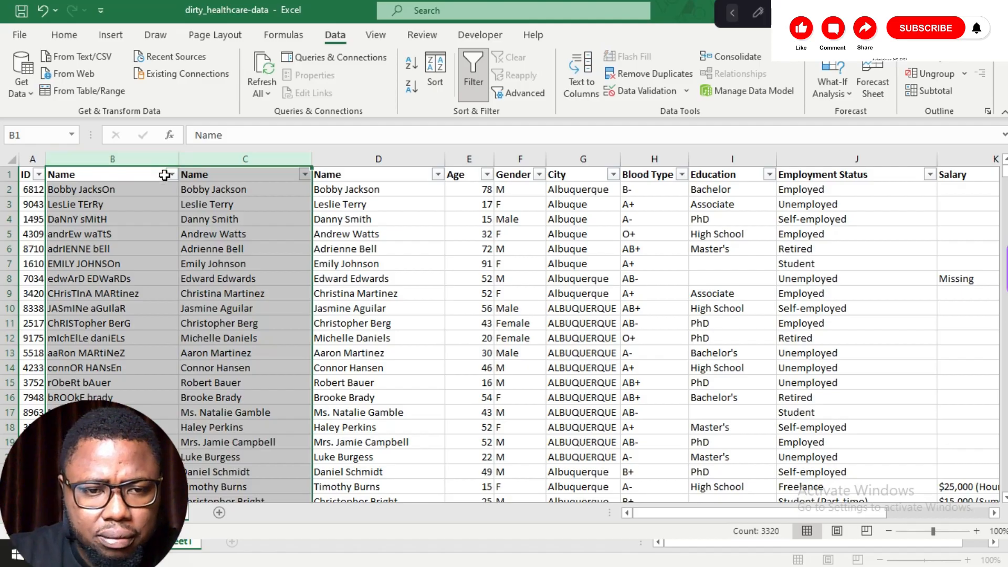
right_click(165, 175)
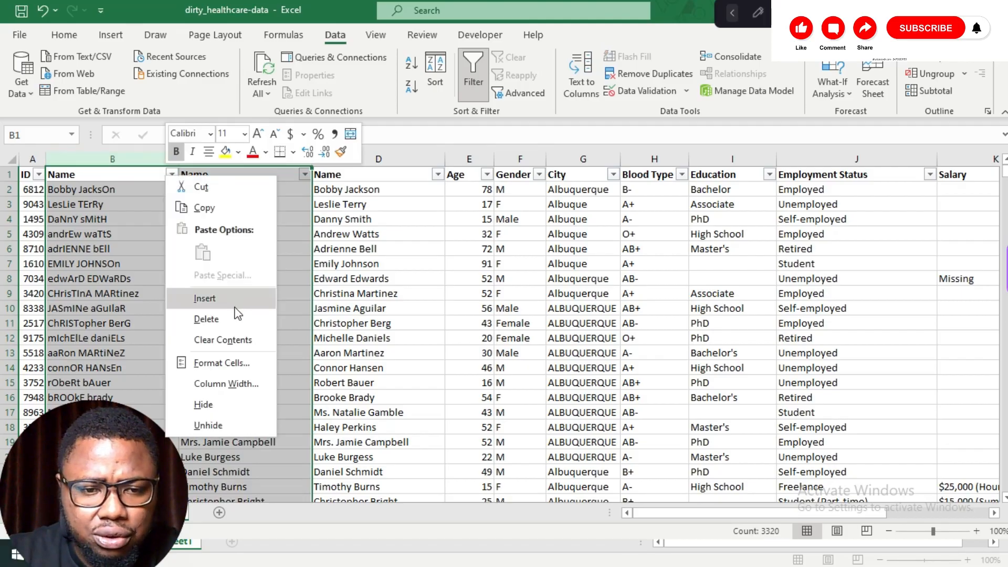
click(208, 321)
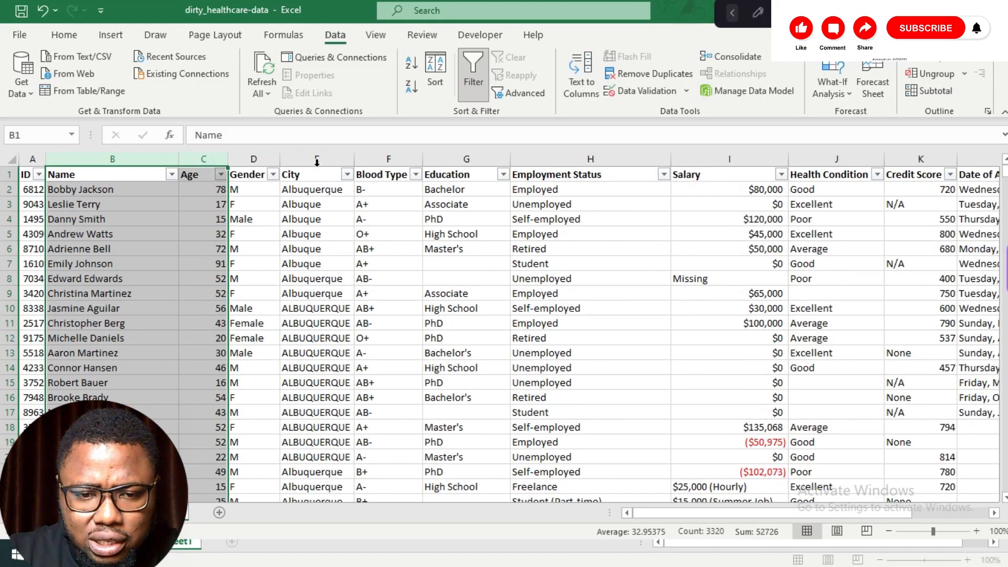
Step: Insert a new empty column before the City column
click(353, 160)
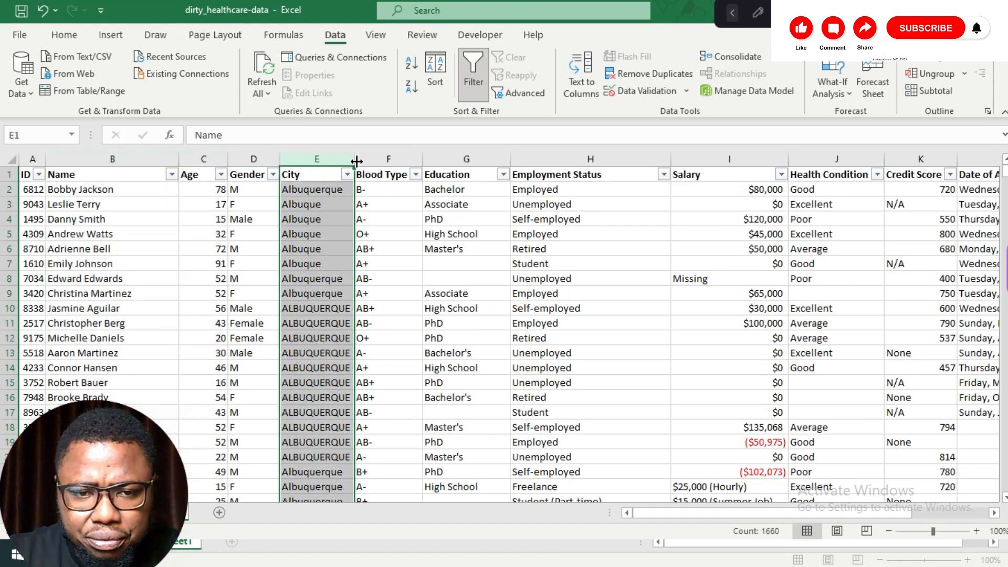
right_click(357, 164)
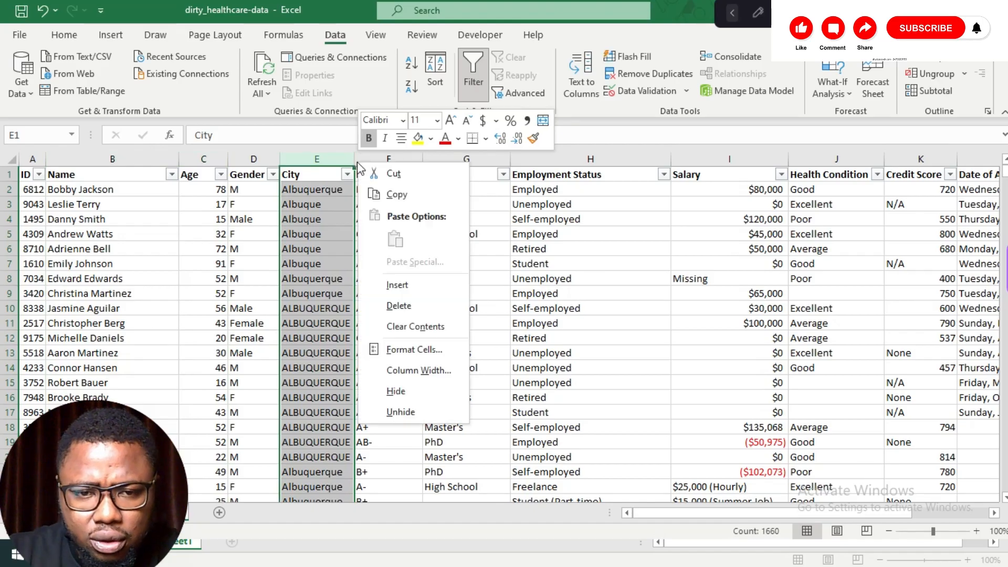
click(411, 284)
Step: Fill the new column with =PROPER(F2:F1660) to standardise the city names' capitalisation
click(294, 192)
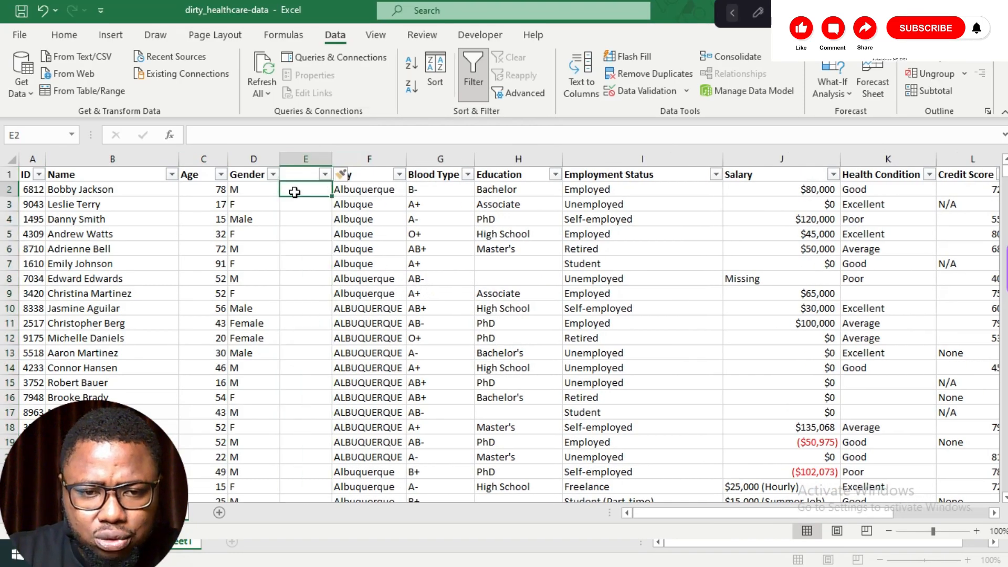
text(=proper)
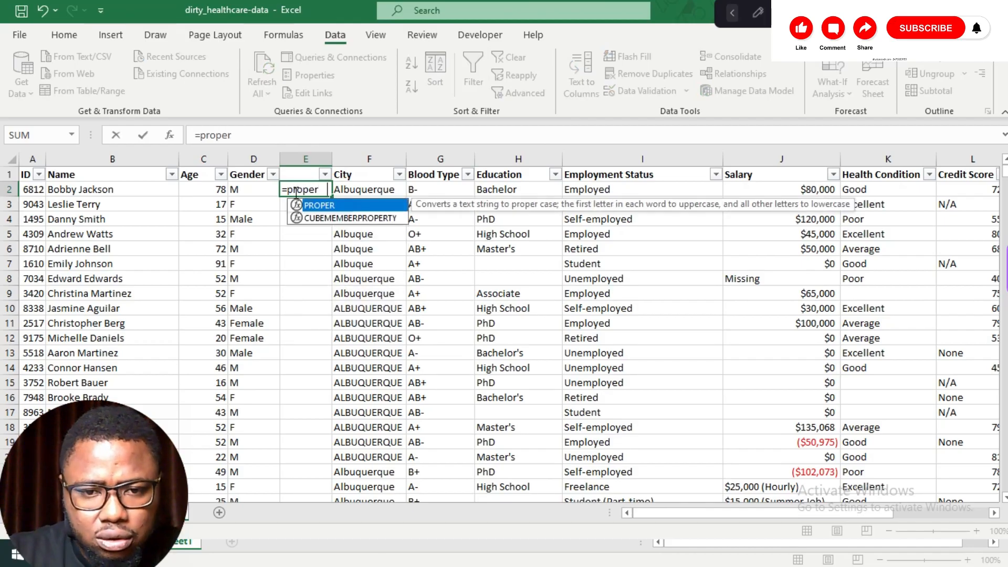
key(Tab)
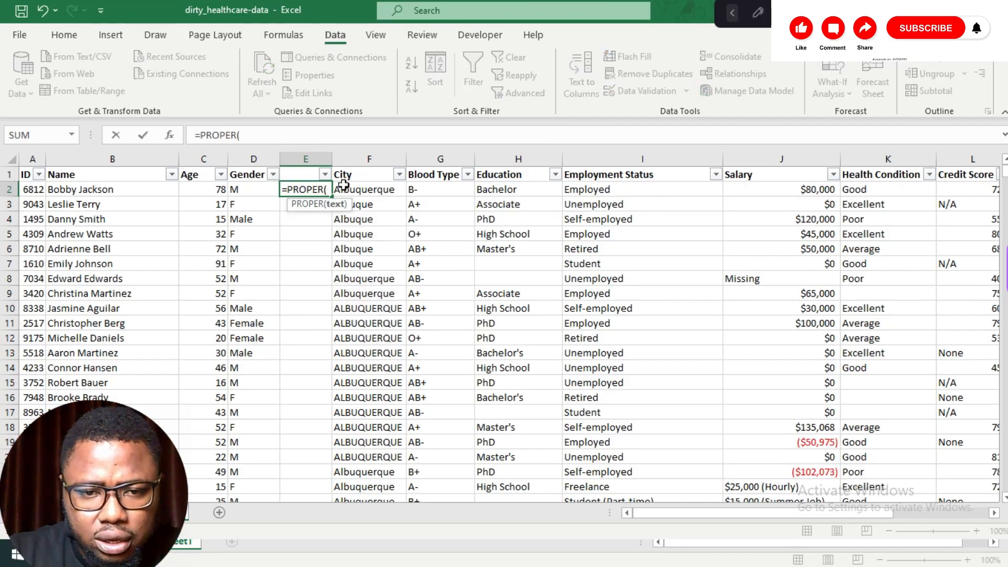
click(352, 192)
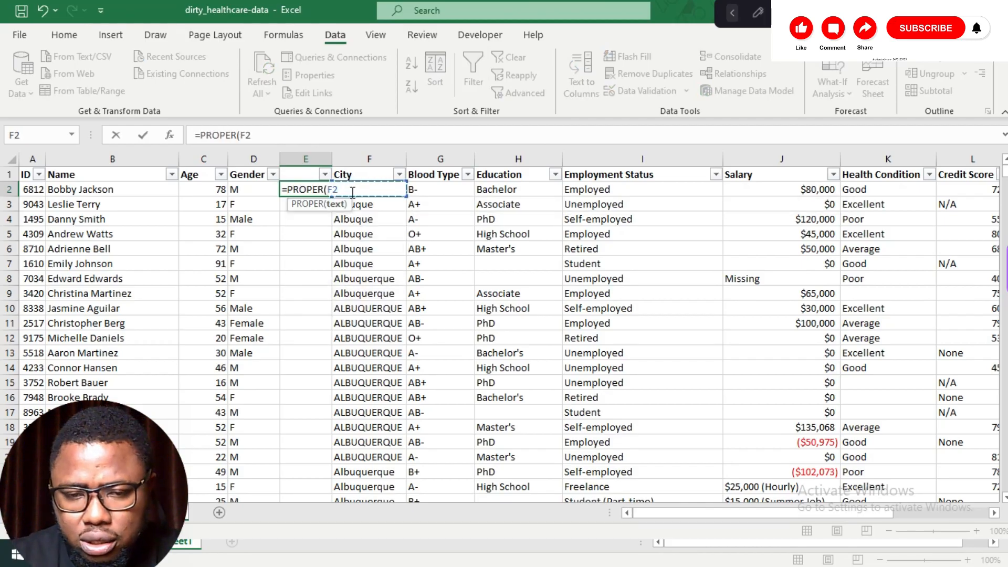
key(ctrl+shift+Down)
key(Return)
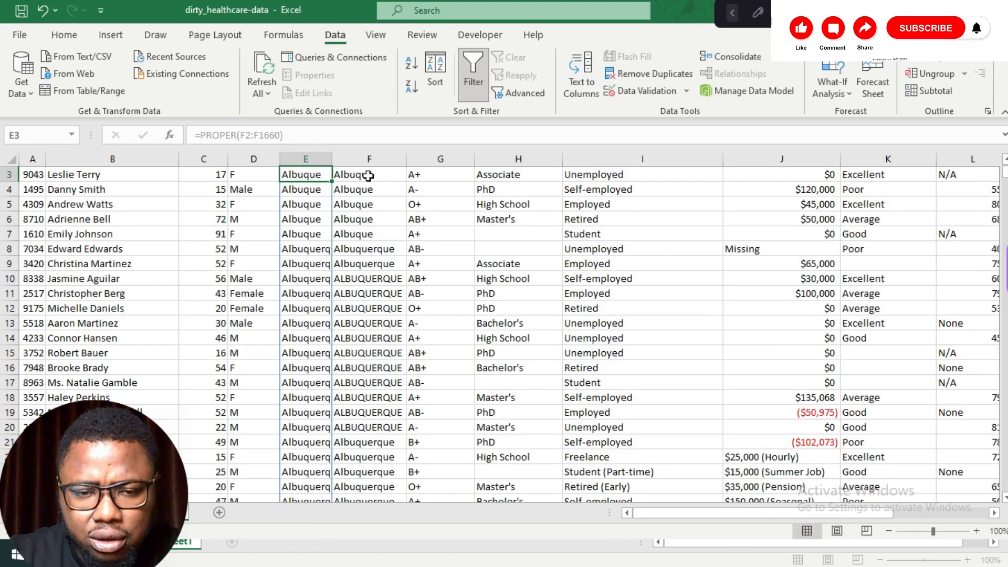
Step: Copy the city formula column and insert the copied cells before the City column
click(315, 157)
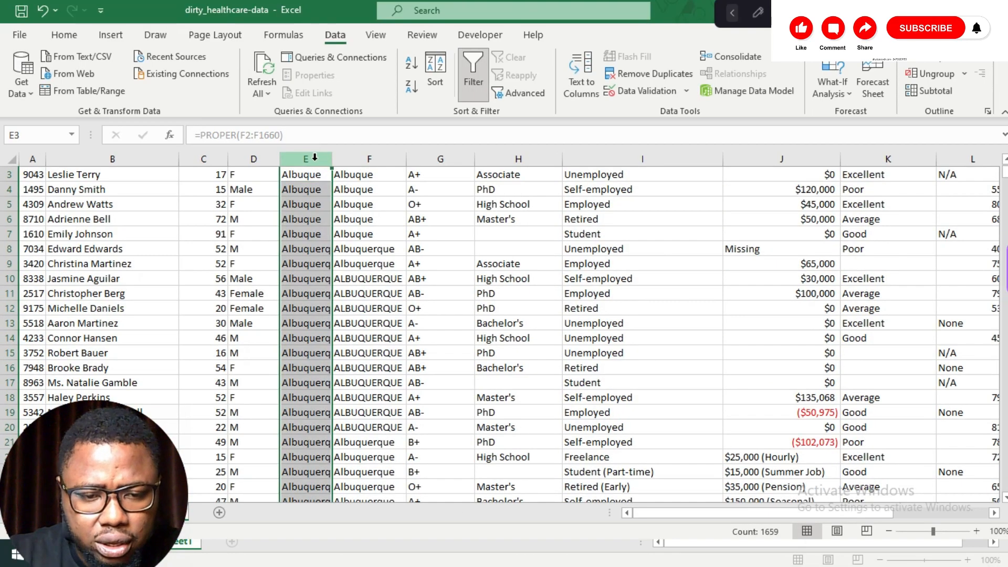
key(ctrl+c)
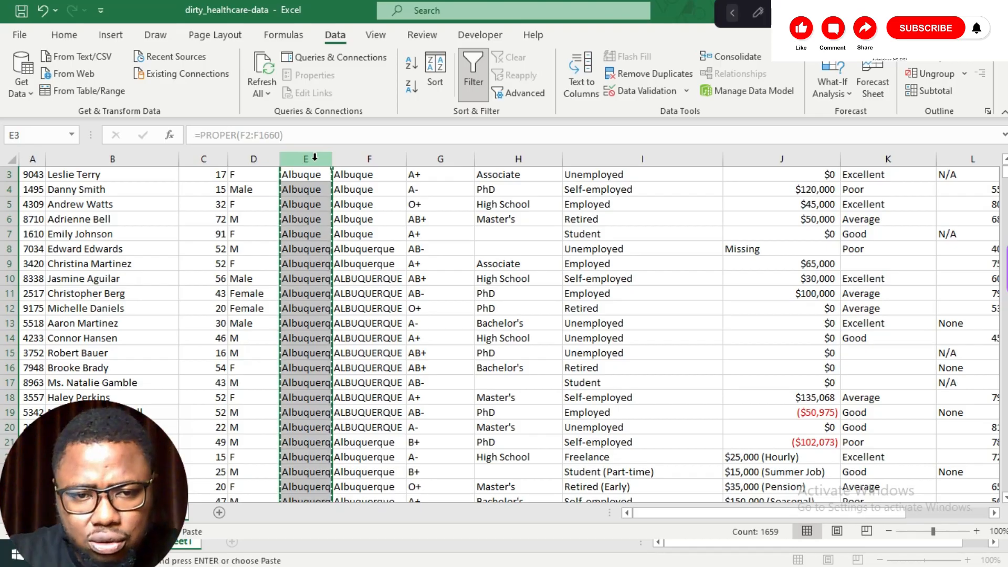
right_click(334, 166)
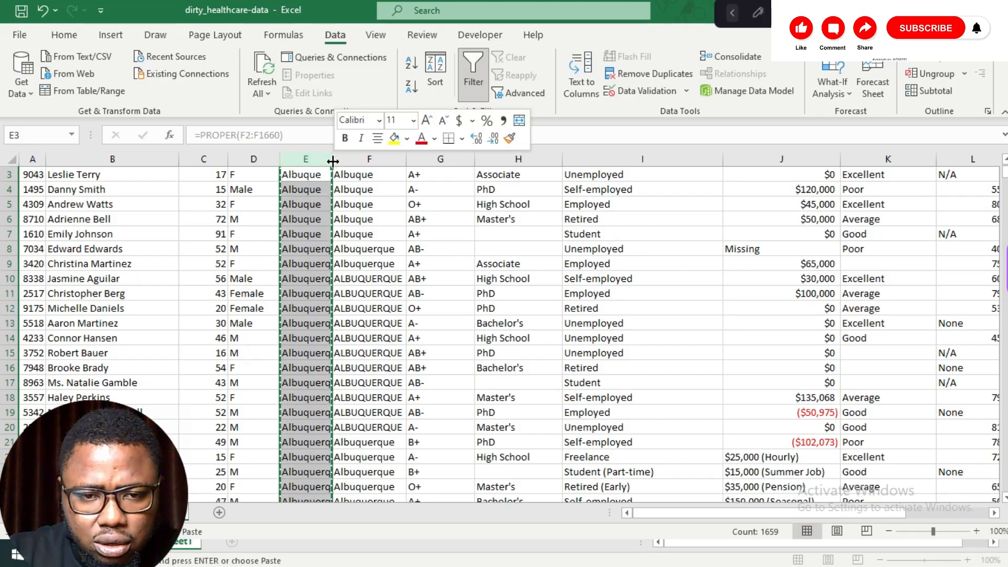
click(371, 240)
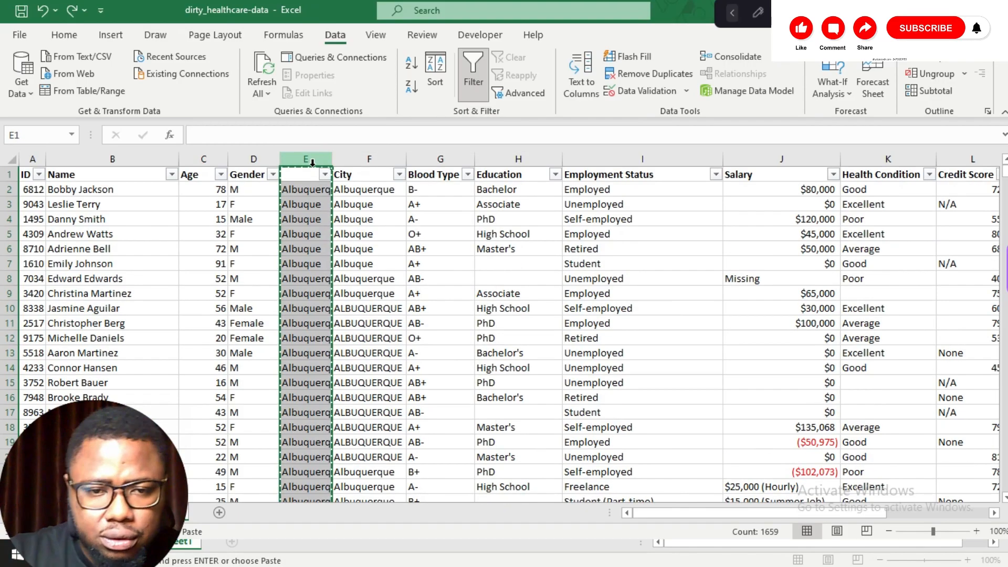
click(400, 160)
right_click(404, 165)
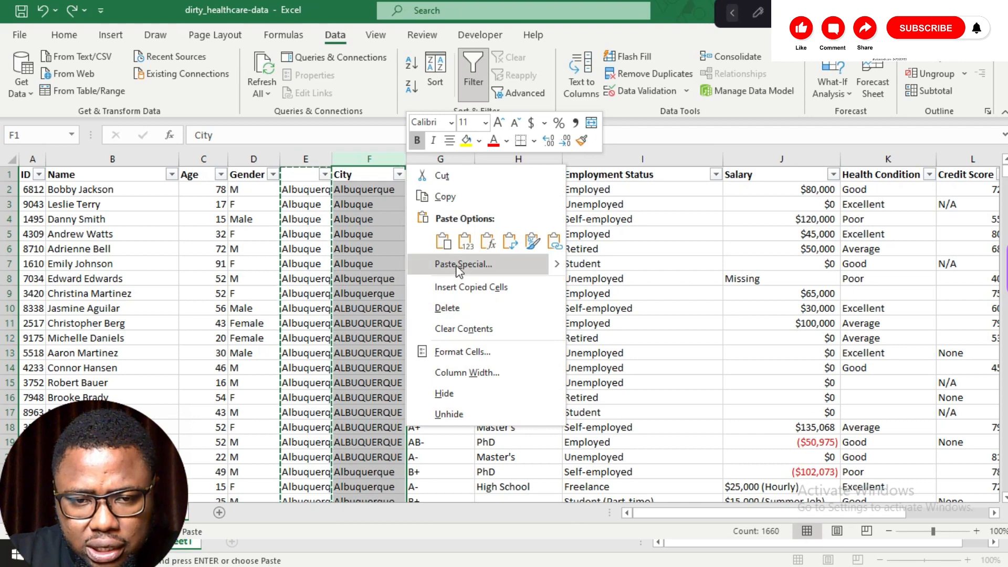
click(460, 292)
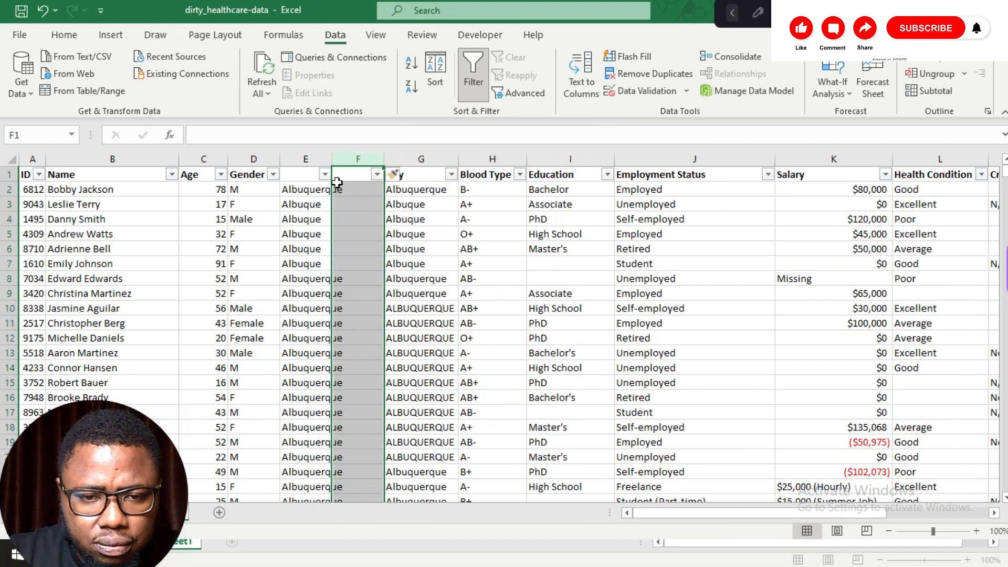
click(307, 159)
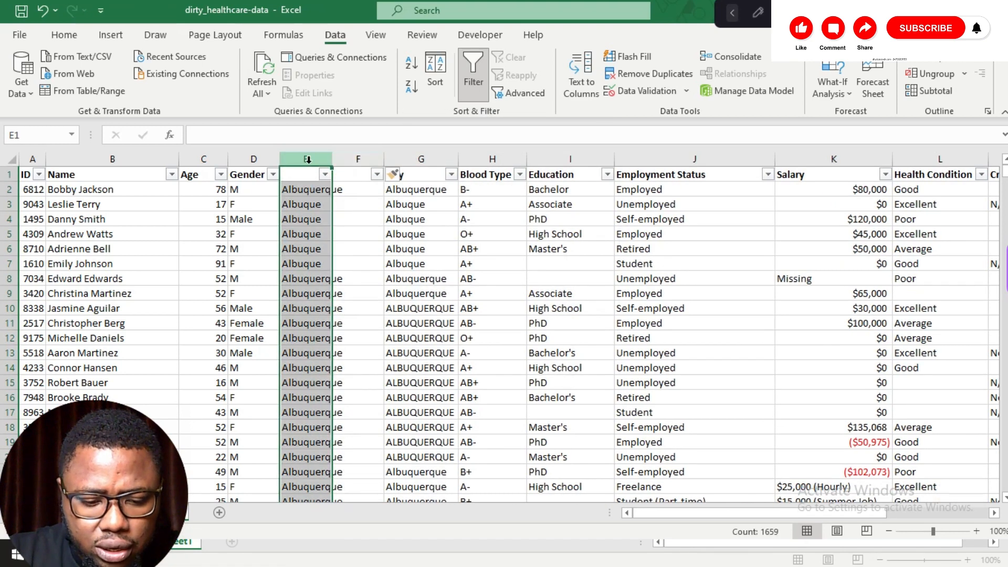
Step: Copy the PROPER city formula column and paste it as values into the empty column beside it
key(ctrl+c)
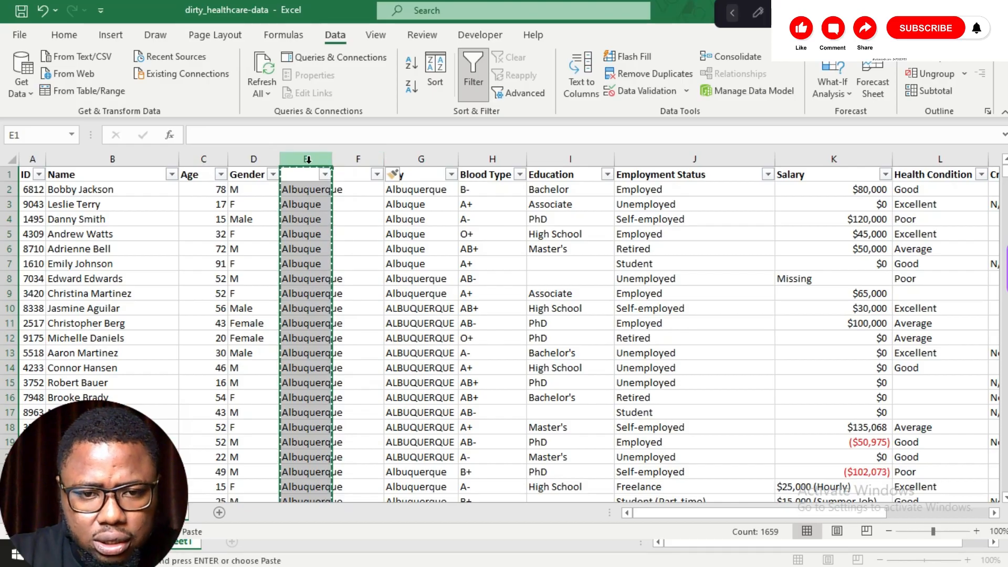
click(355, 189)
right_click(355, 189)
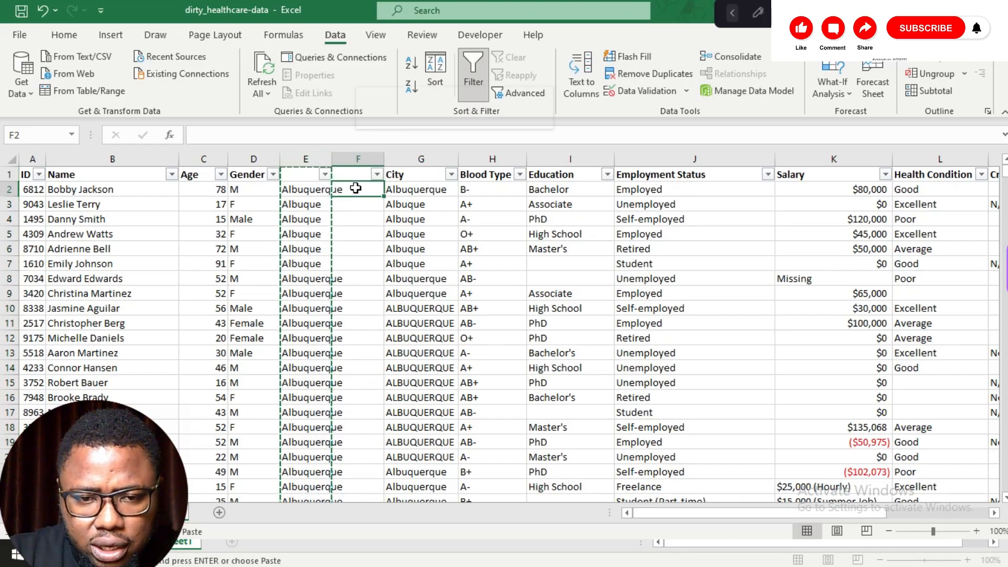
click(393, 217)
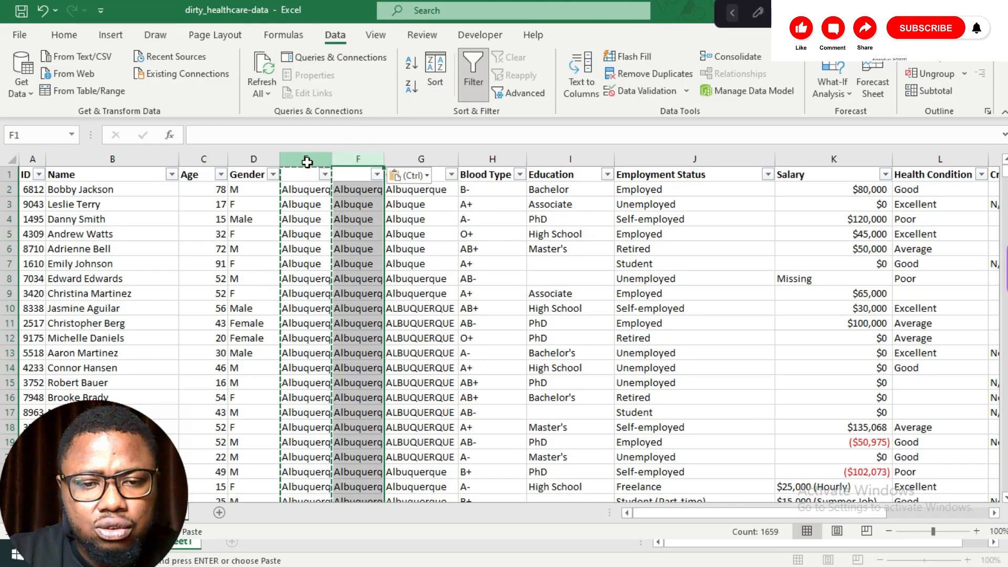
click(305, 159)
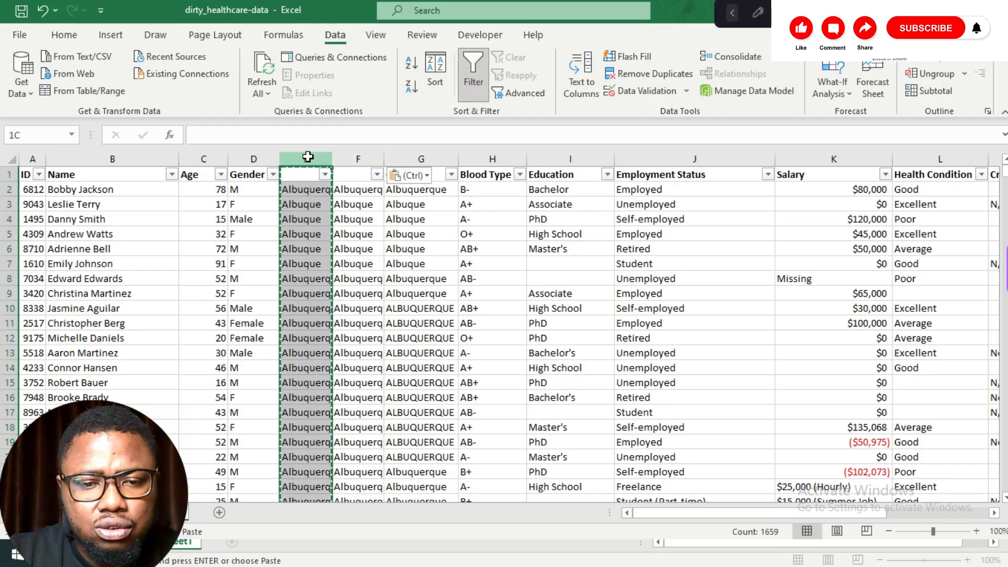
click(313, 253)
right_click(313, 254)
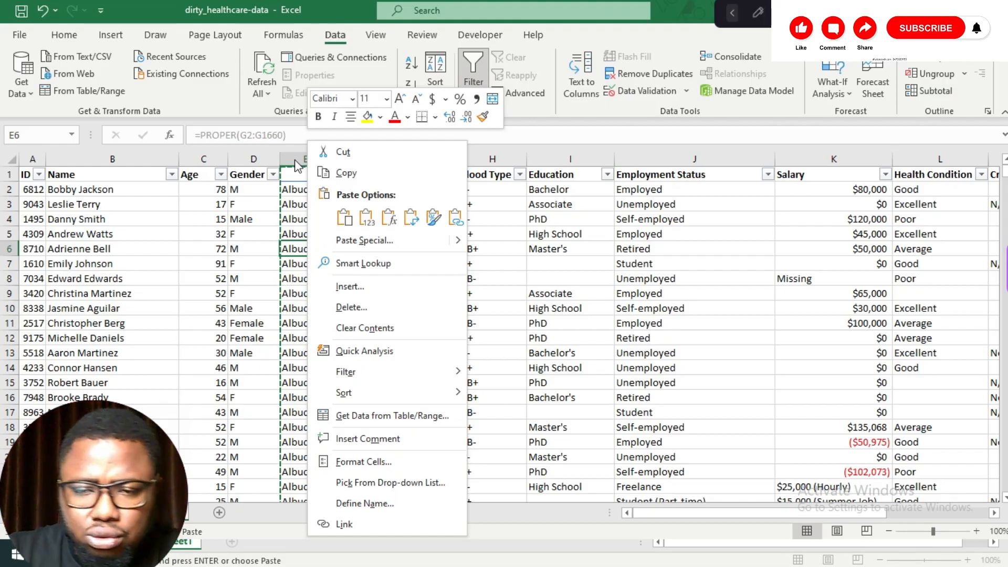
click(669, 2)
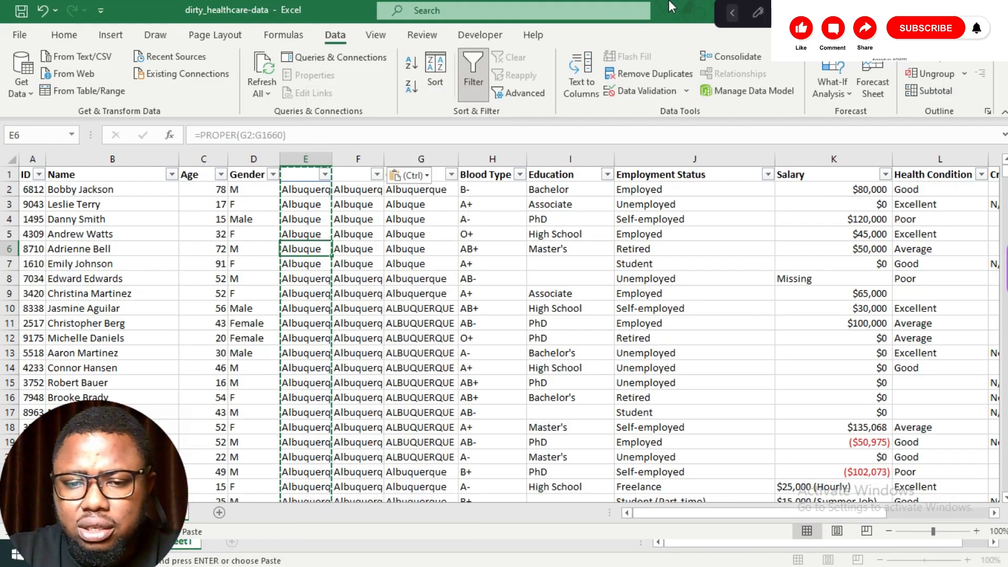
Step: Select the Credit Score column and use Find and Replace to replace all N/A entries with 0, matching case
scroll(672, 195, right, 8)
scroll(672, 195, left, 3)
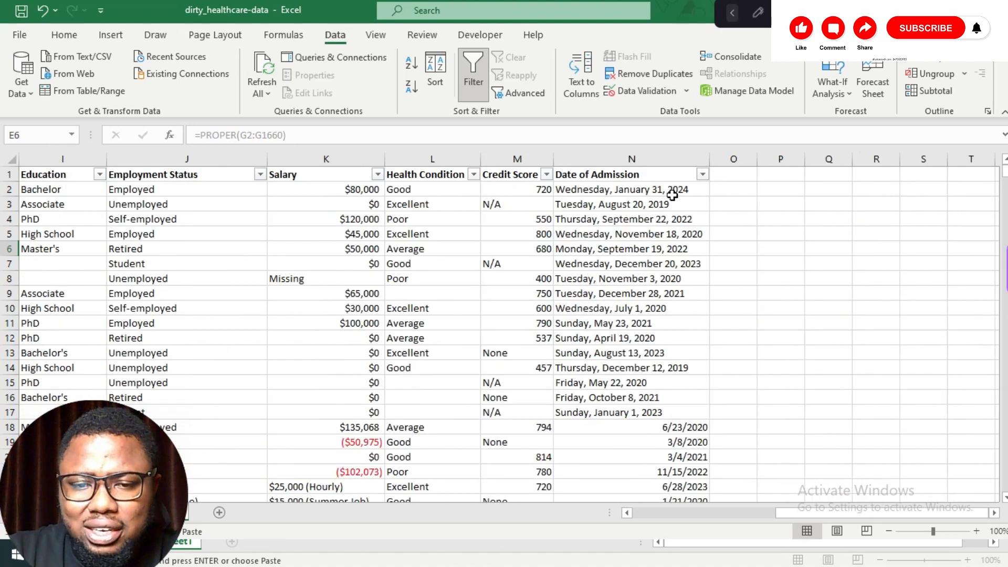
scroll(671, 195, right, 1)
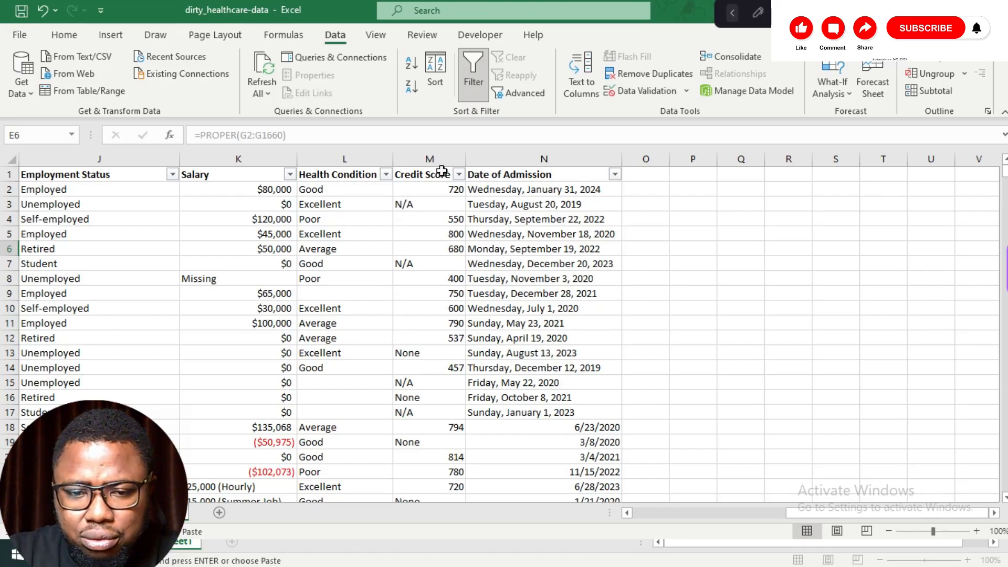
click(441, 159)
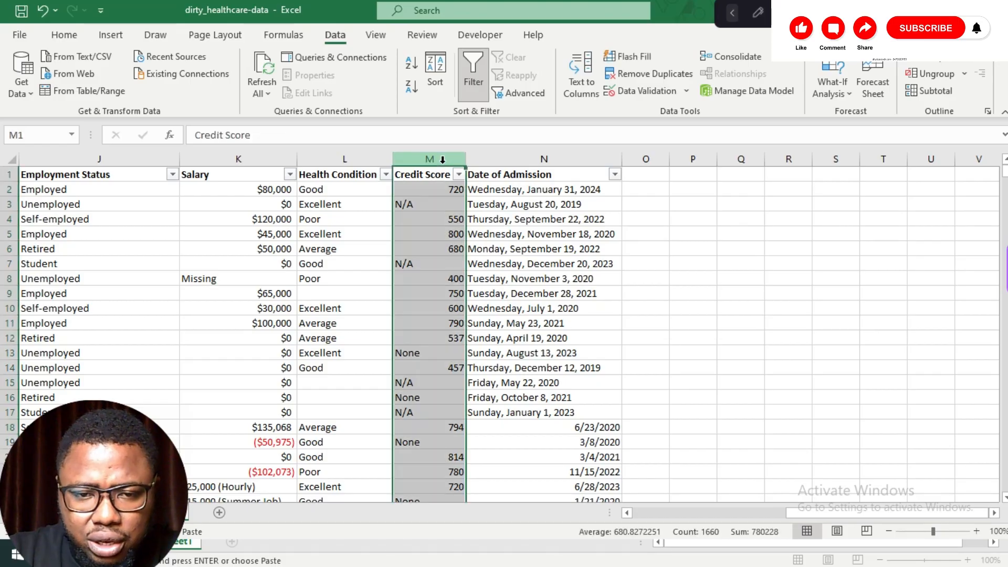
key(ctrl+h)
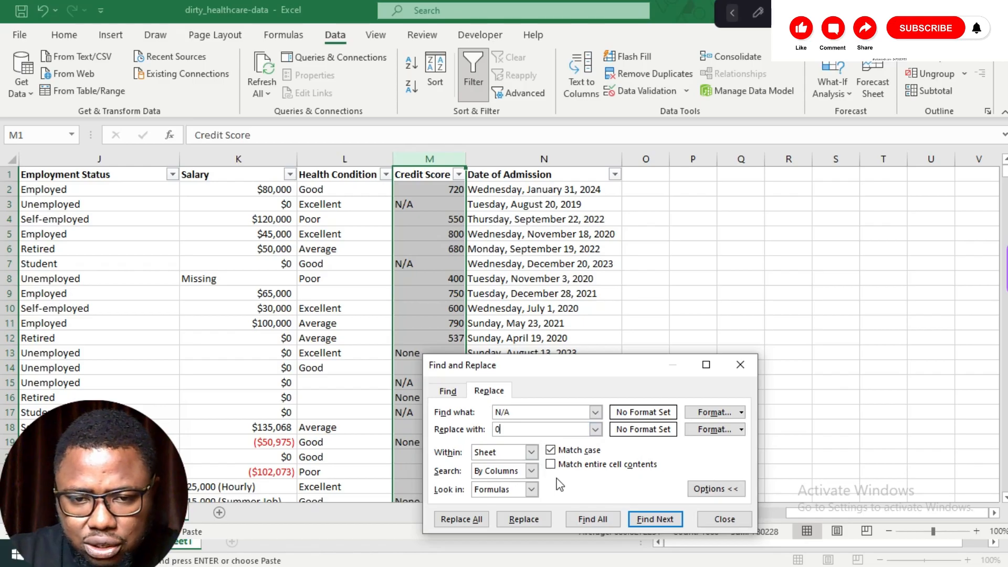
click(474, 521)
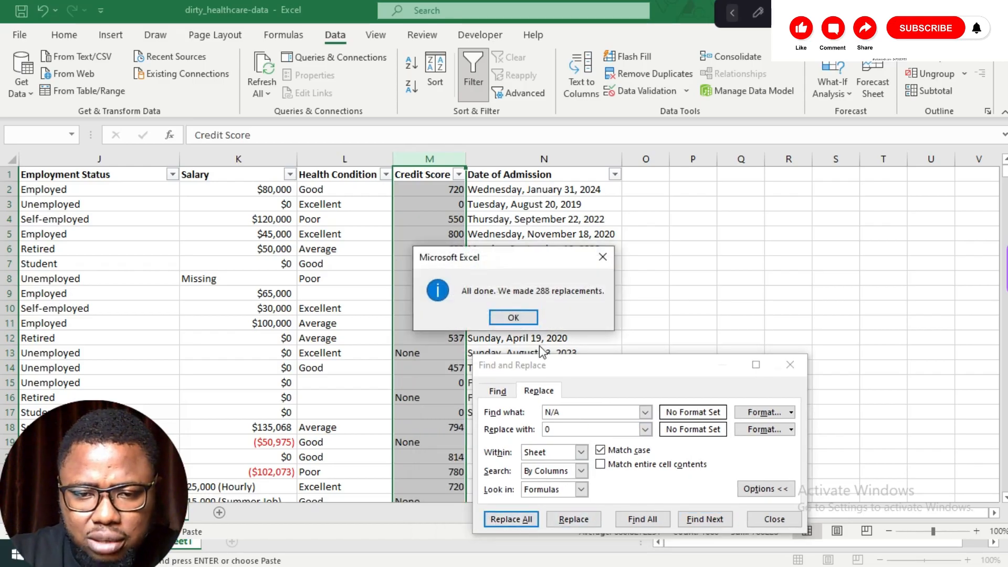
click(527, 318)
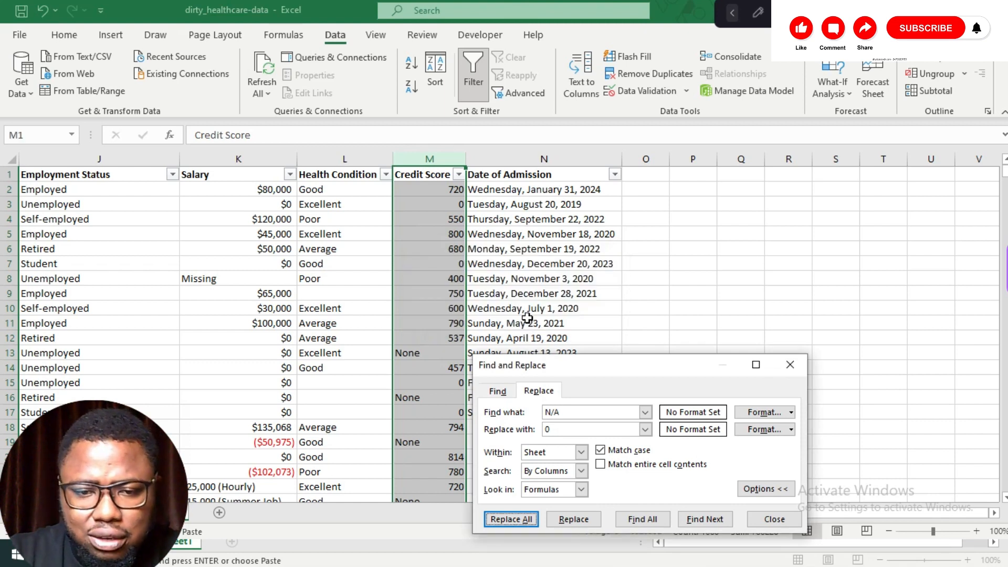
Step: Replace all None entries in the Credit Score column with 0
click(581, 413)
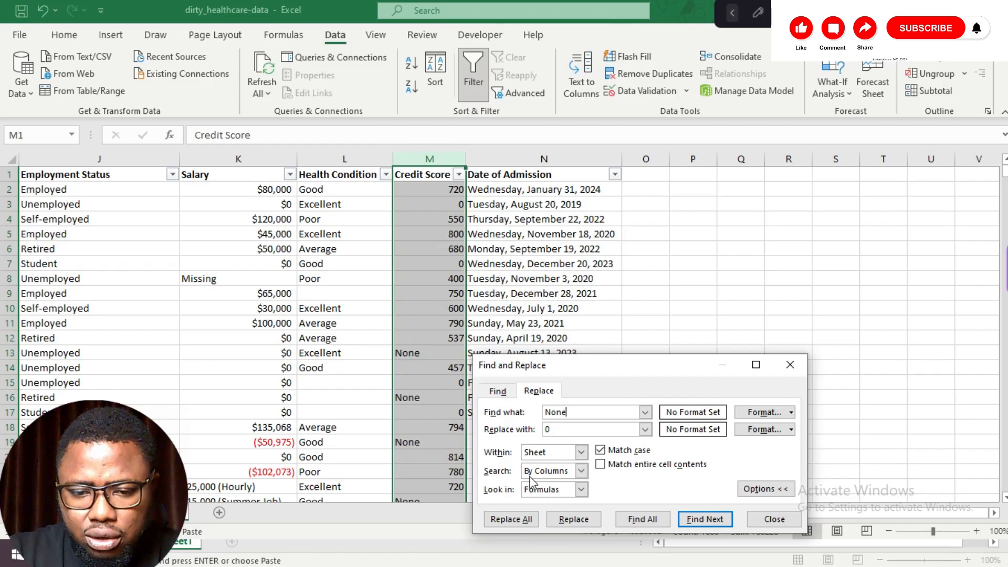
click(511, 519)
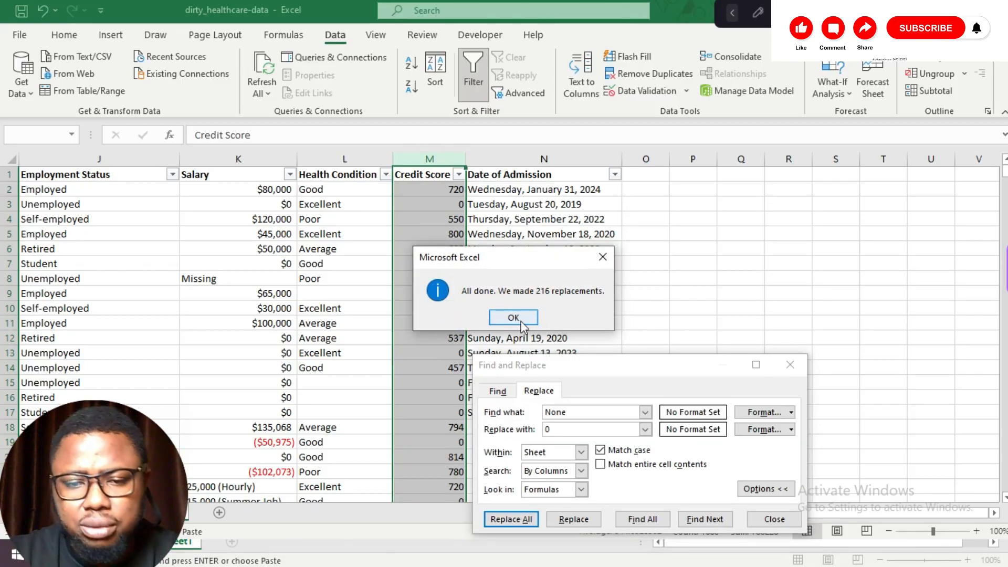
click(503, 317)
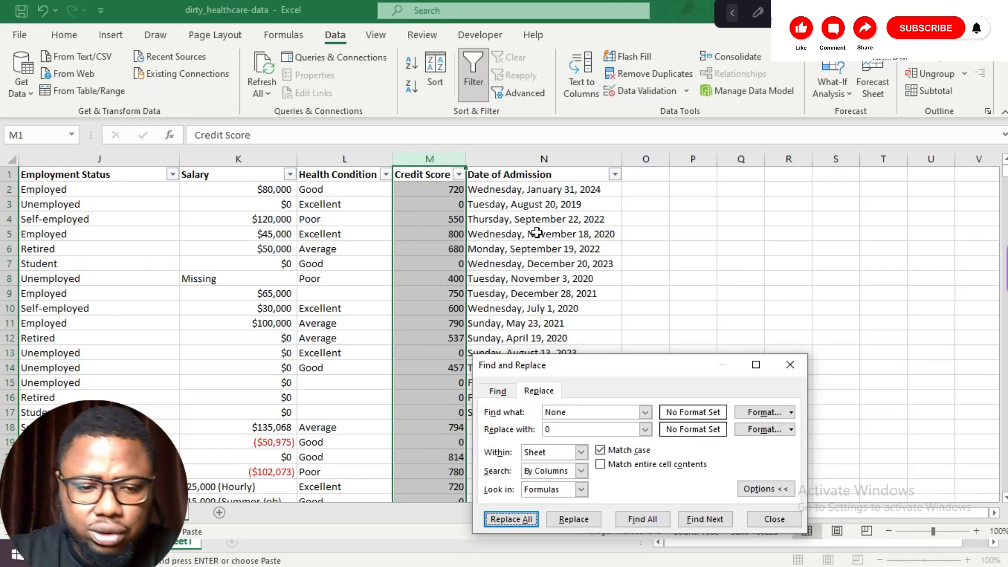